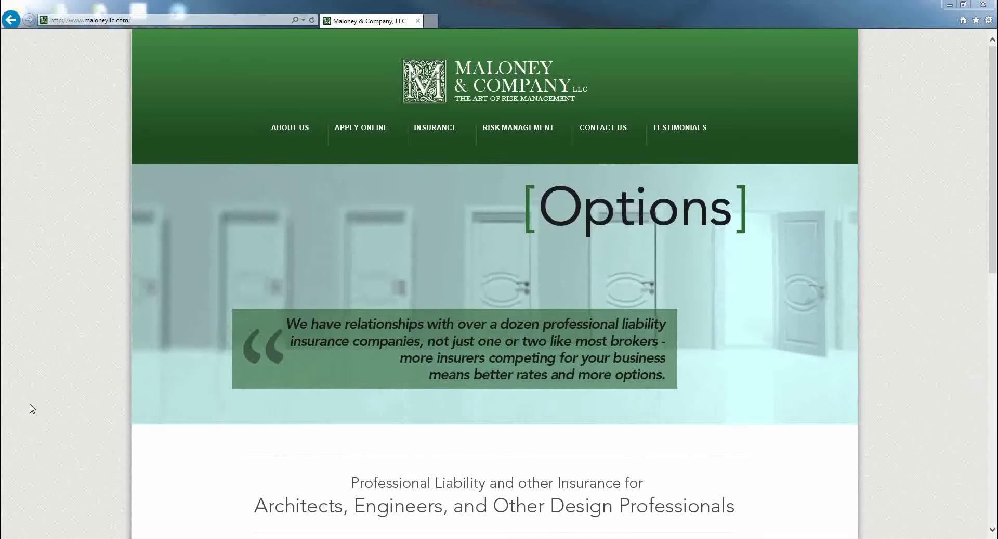
Step: Open the online application form and enter "Example Architect, LLC" as the firm's full name
{"action": "left_click", "coordinate": [365, 130]}
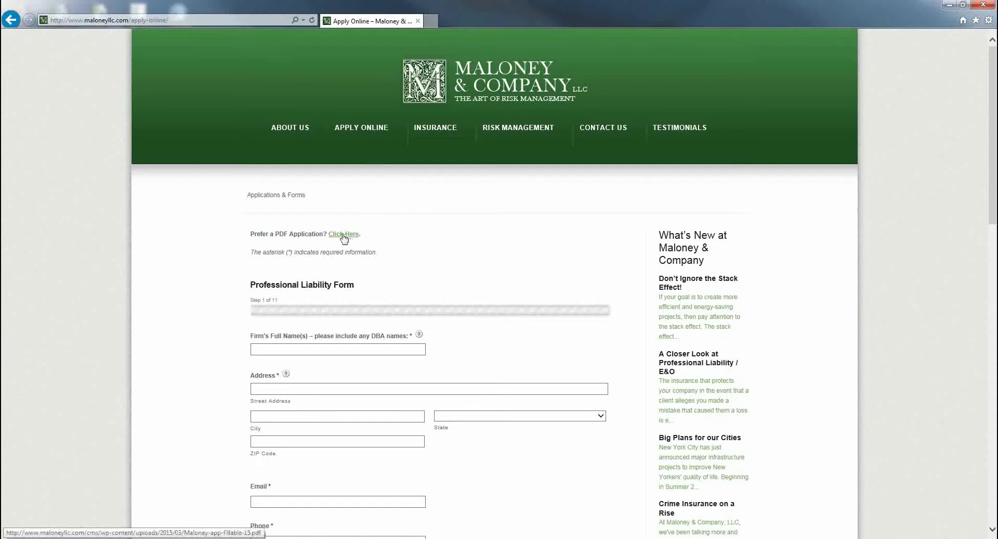
{"action": "left_click", "coordinate": [304, 346]}
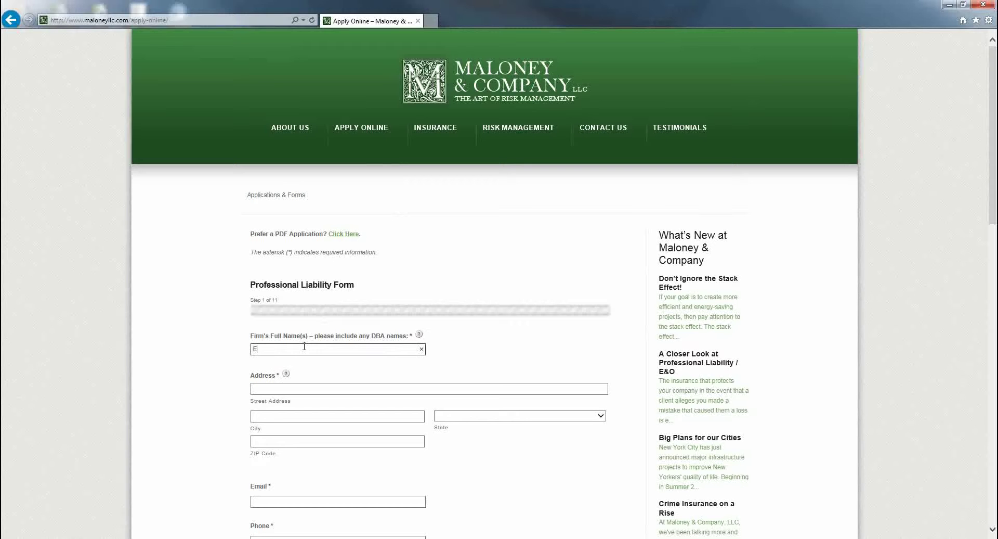
{"action": "type", "text": "Example Architect LLC"}
{"action": "key", "text": "Tab"}
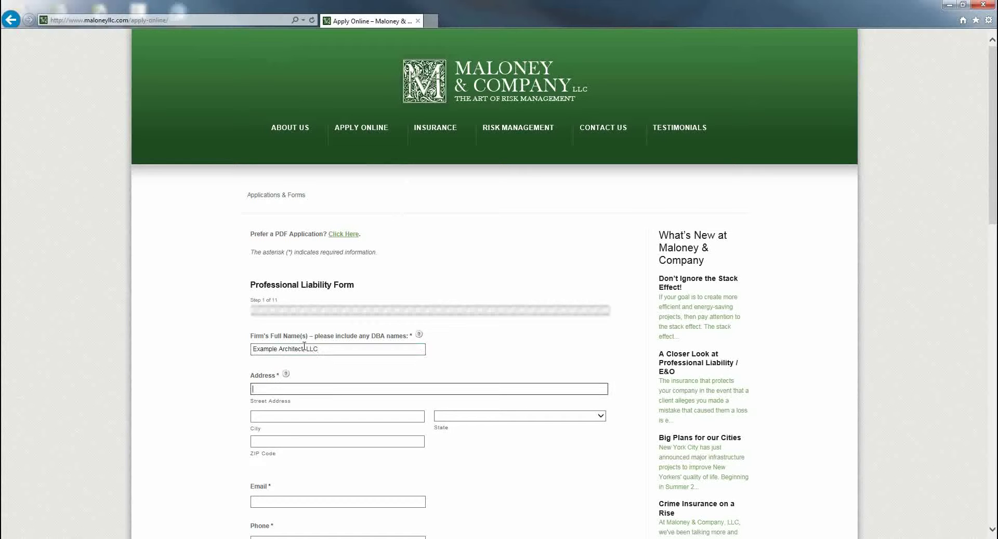
Step: Fill in the firm's street address, city and ZIP code, and choose Connecticut as the state
{"action": "type", "text": "123 Main St"}
{"action": "key", "text": "Tab"}
{"action": "type", "text": "Rxample"}
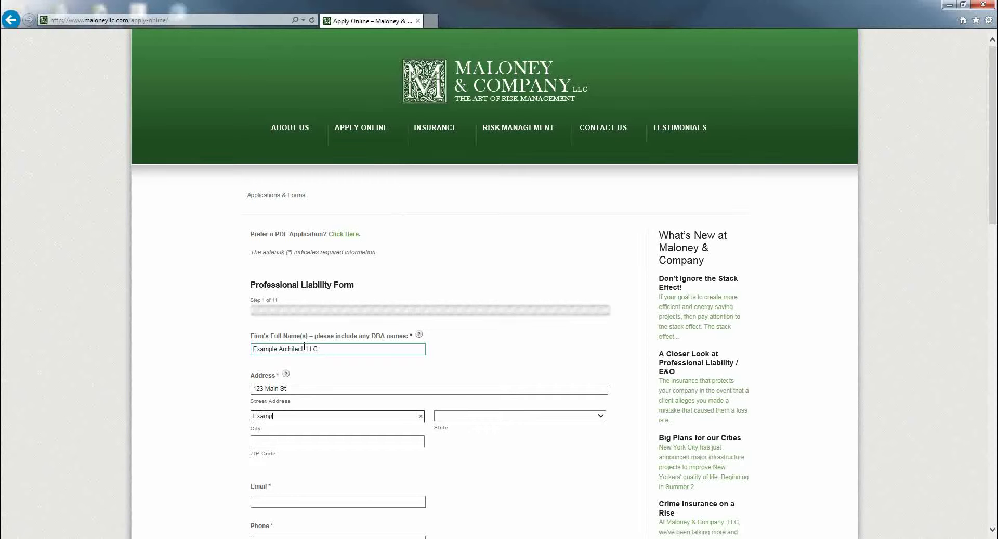
{"action": "key", "text": "Tab"}
{"action": "type", "text": "con"}
{"action": "key", "text": "Tab"}
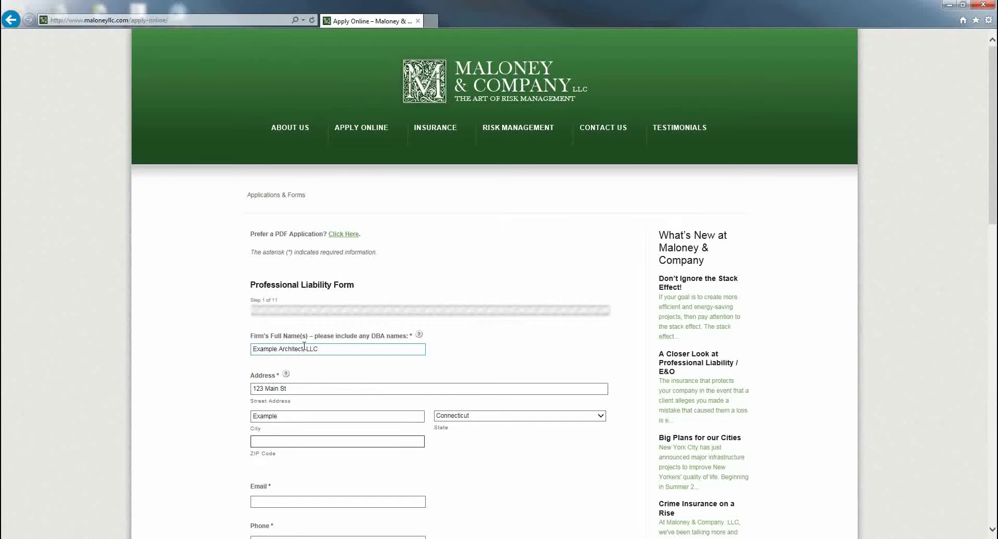
{"action": "type", "text": "11111"}
Step: Fill in the firm's contact e-mail, phone number and mobile number
{"action": "scroll", "coordinate": [305, 346], "scroll_direction": "down", "scroll_amount": 4}
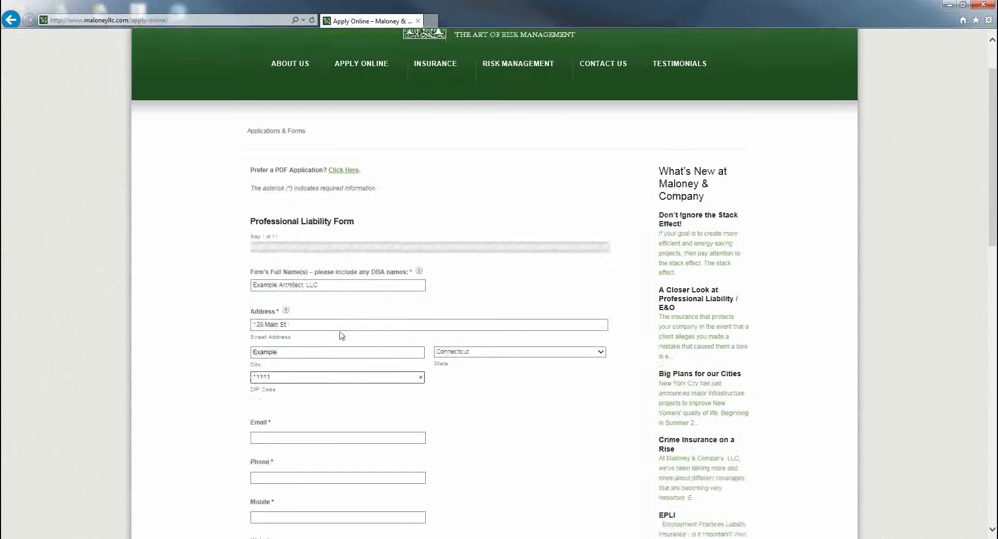
{"action": "left_click", "coordinate": [277, 296]}
{"action": "type", "text": "fa"}
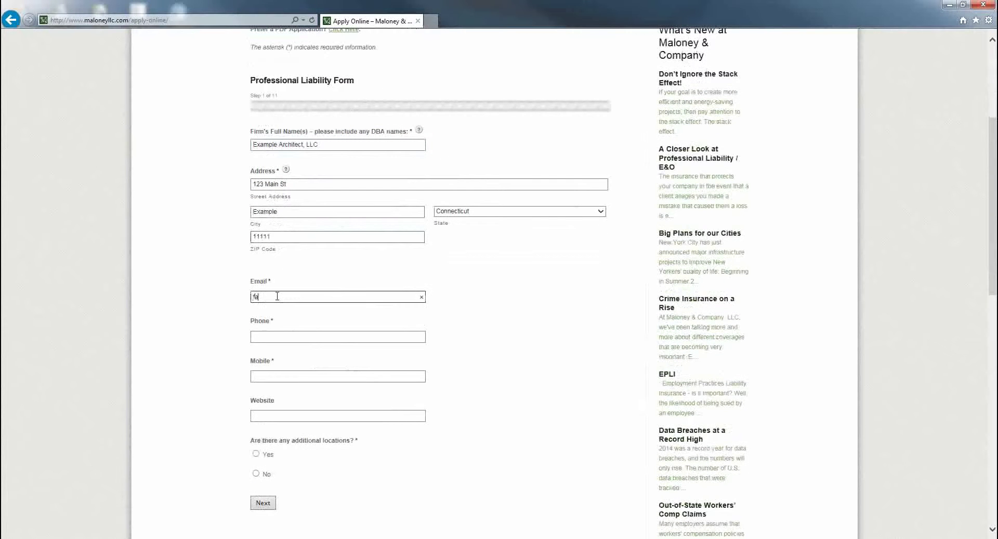
{"action": "type", "text": "ke@example.com"}
{"action": "key", "text": "Tab"}
{"action": "type", "text": "555) 555-5555"}
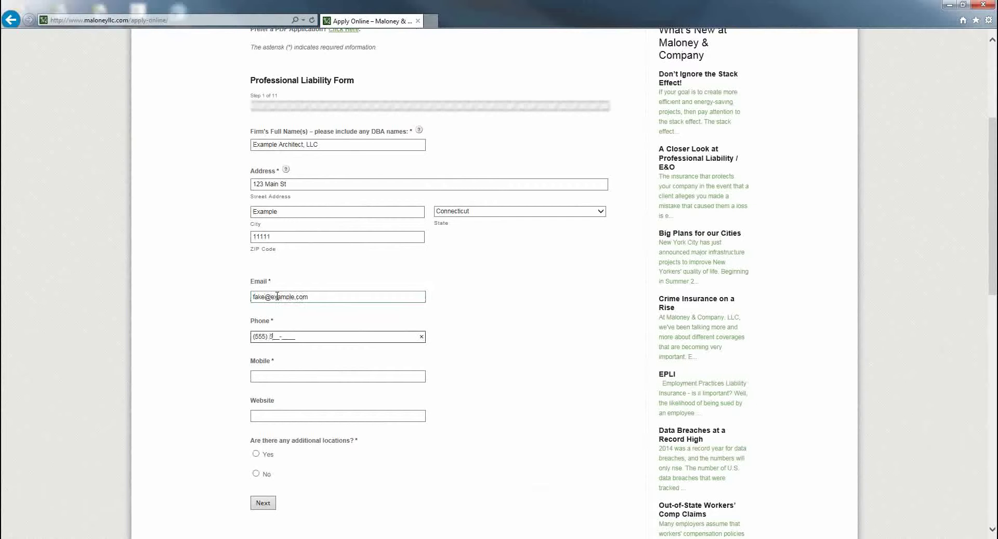
{"action": "left_click", "coordinate": [270, 375]}
{"action": "type", "text": "555) 555-5555"}
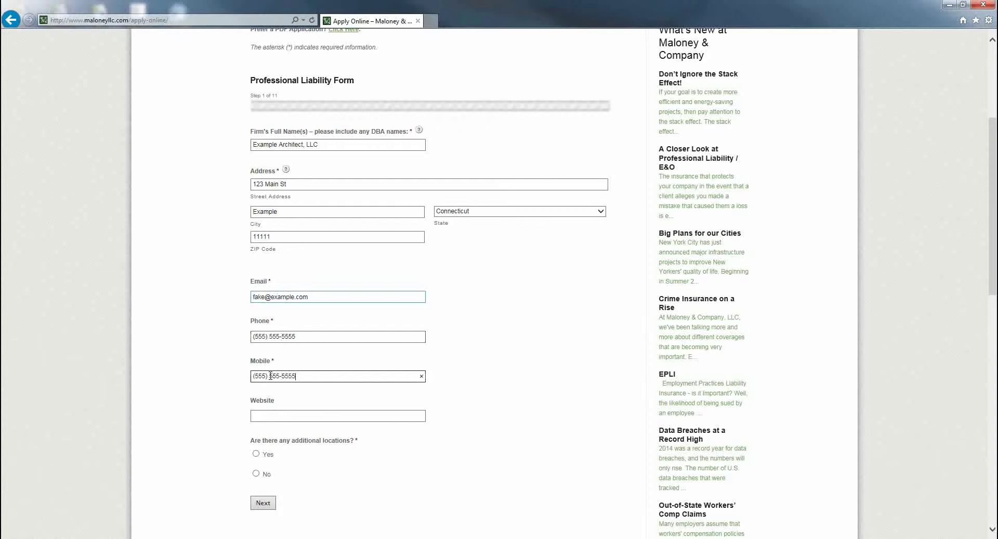
{"action": "scroll", "coordinate": [339, 410], "scroll_direction": "down", "scroll_amount": 1}
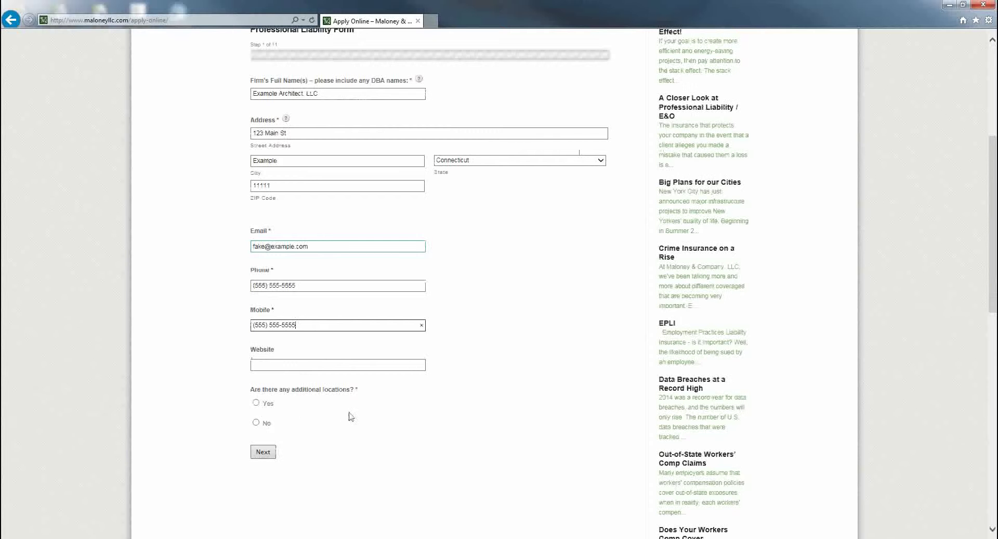
{"action": "left_click", "coordinate": [258, 404]}
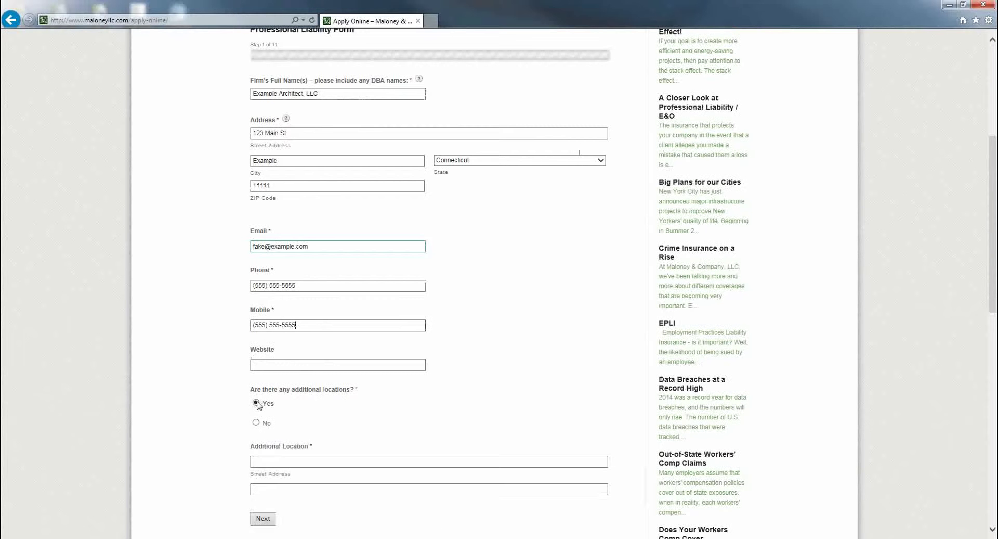
{"action": "left_click", "coordinate": [281, 461]}
{"action": "scroll", "coordinate": [281, 461], "scroll_direction": "down", "scroll_amount": 2}
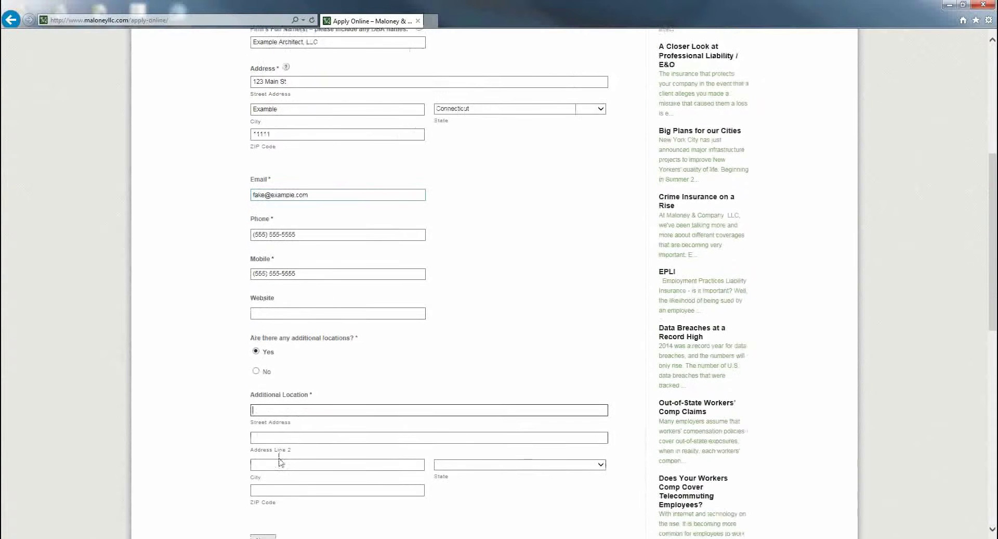
Step: Answer No to the question about additional locations and continue to the ownership page
{"action": "left_click", "coordinate": [255, 346]}
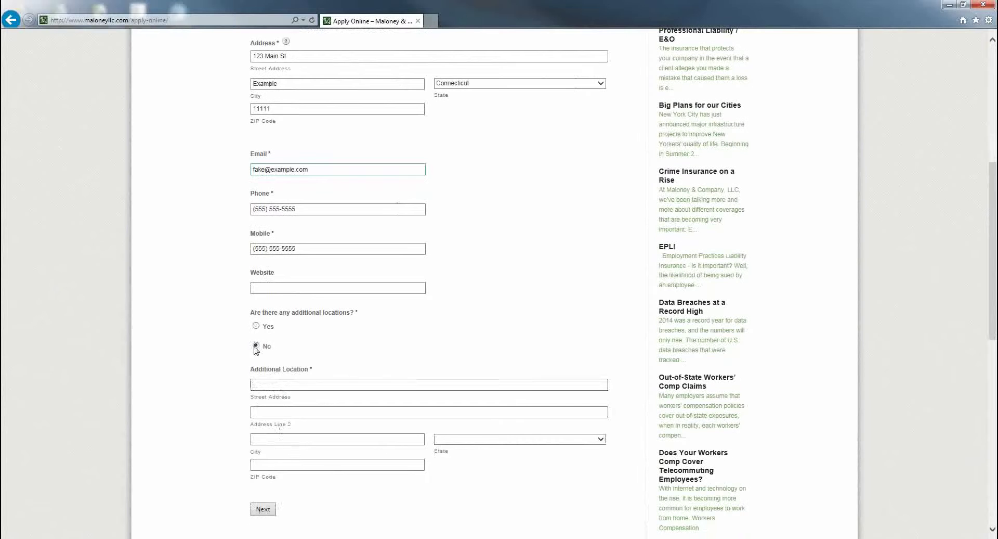
{"action": "left_click", "coordinate": [265, 374]}
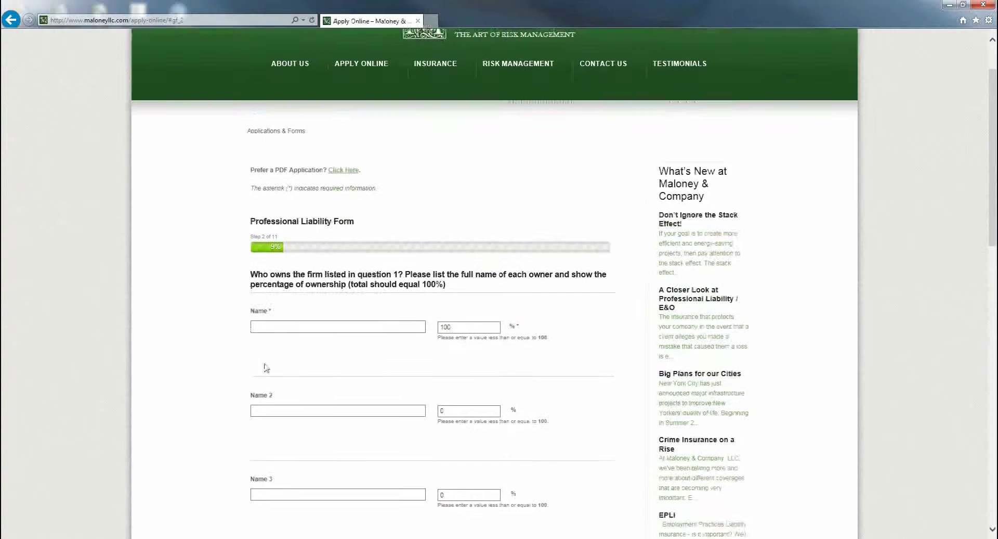
Step: Enter the owner's full name in the first owner row and continue to the next page of the form
{"action": "left_click", "coordinate": [267, 263]}
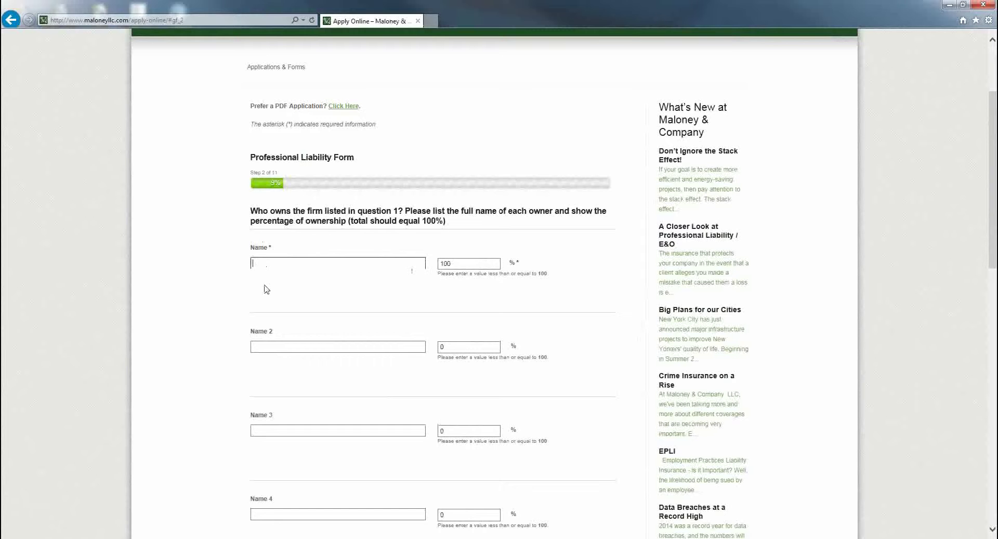
{"action": "type", "text": "John Smith"}
{"action": "scroll", "coordinate": [412, 316], "scroll_direction": "down", "scroll_amount": 3}
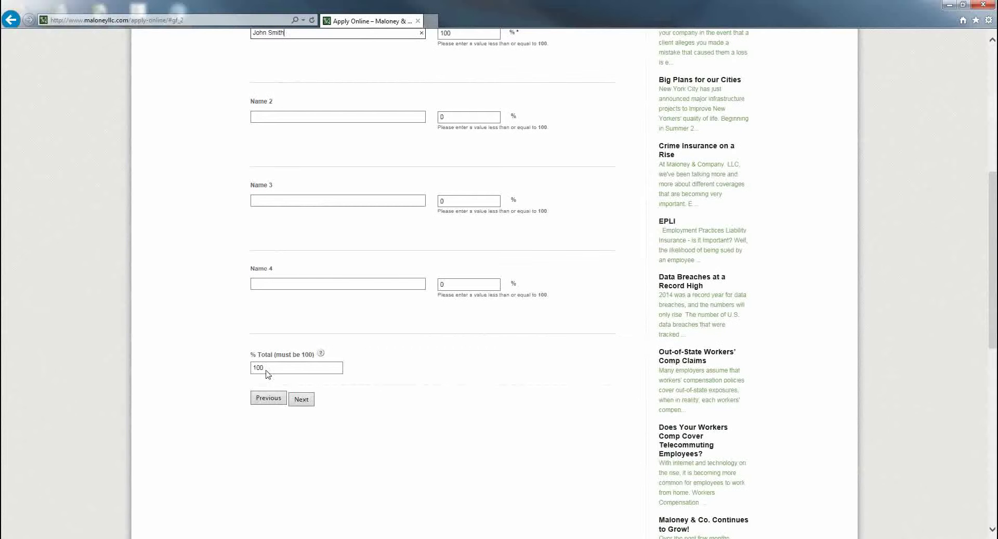
{"action": "left_click", "coordinate": [305, 399]}
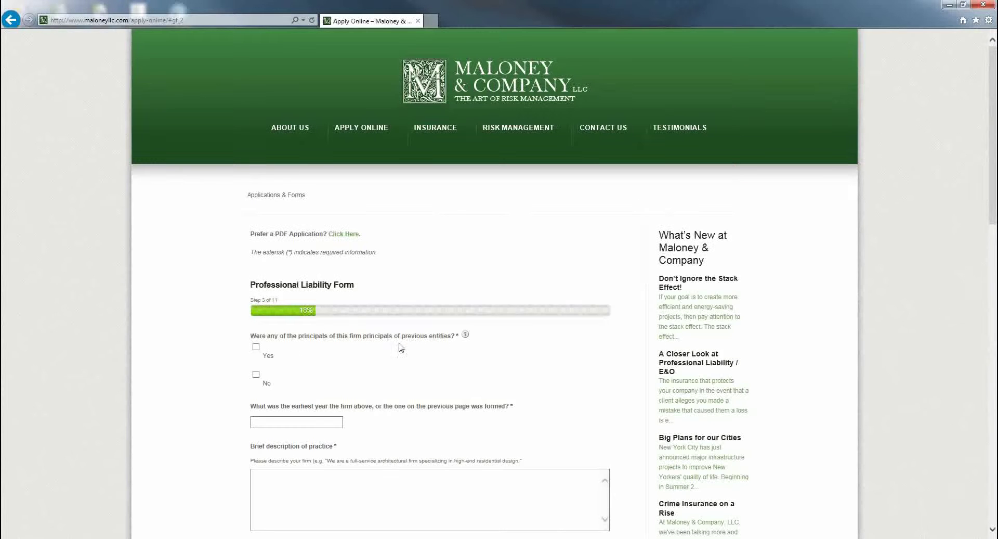
{"action": "mouse_move", "coordinate": [466, 334]}
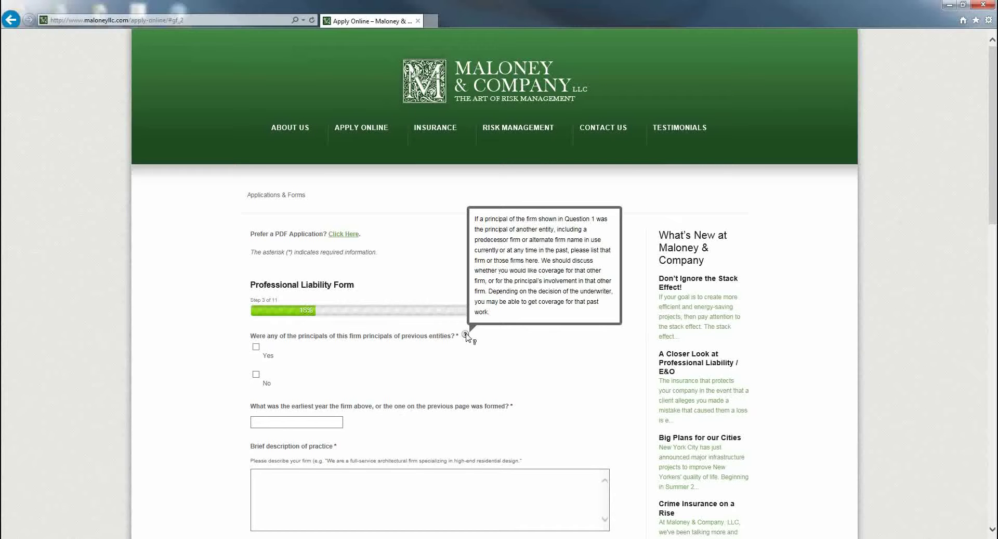
{"action": "left_click", "coordinate": [256, 347]}
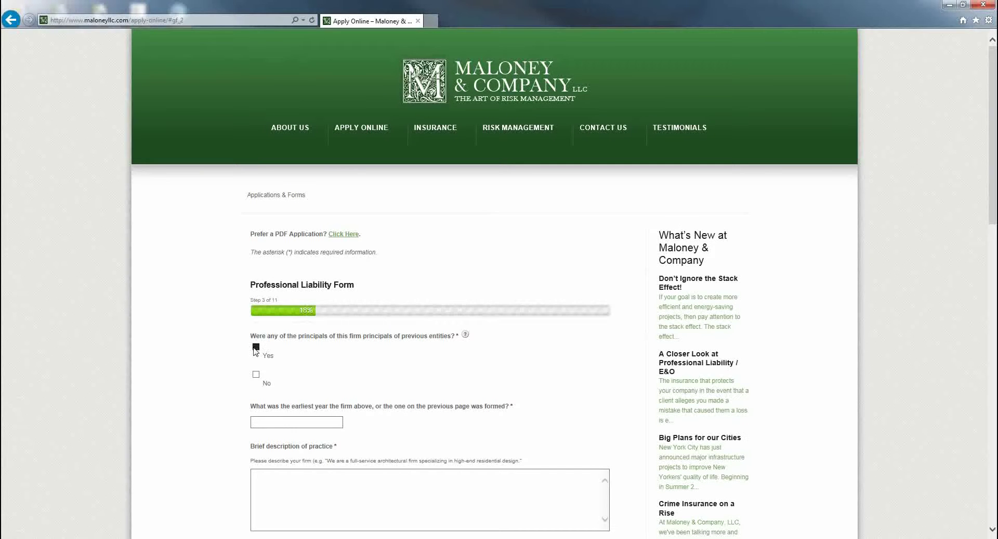
{"action": "left_click", "coordinate": [300, 448]}
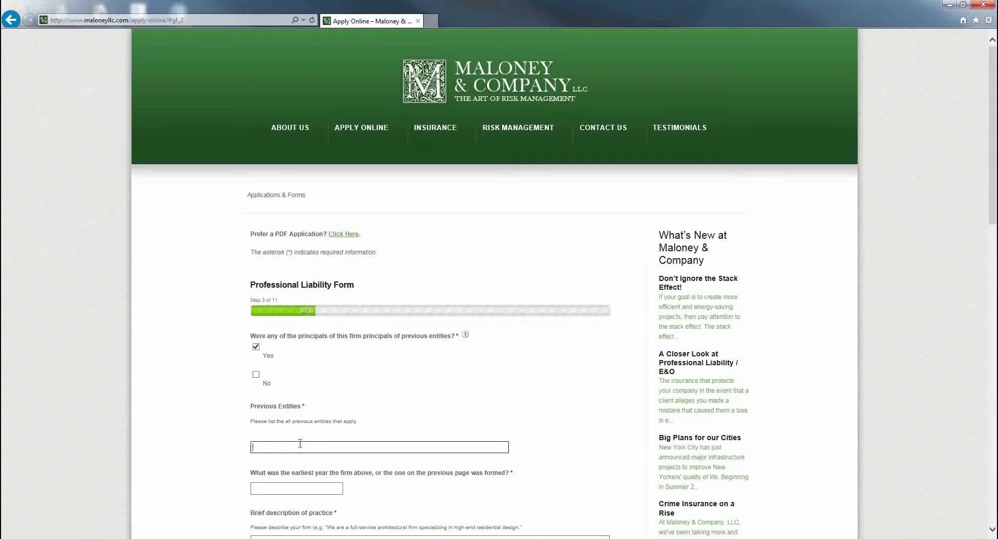
{"action": "left_click", "coordinate": [256, 346]}
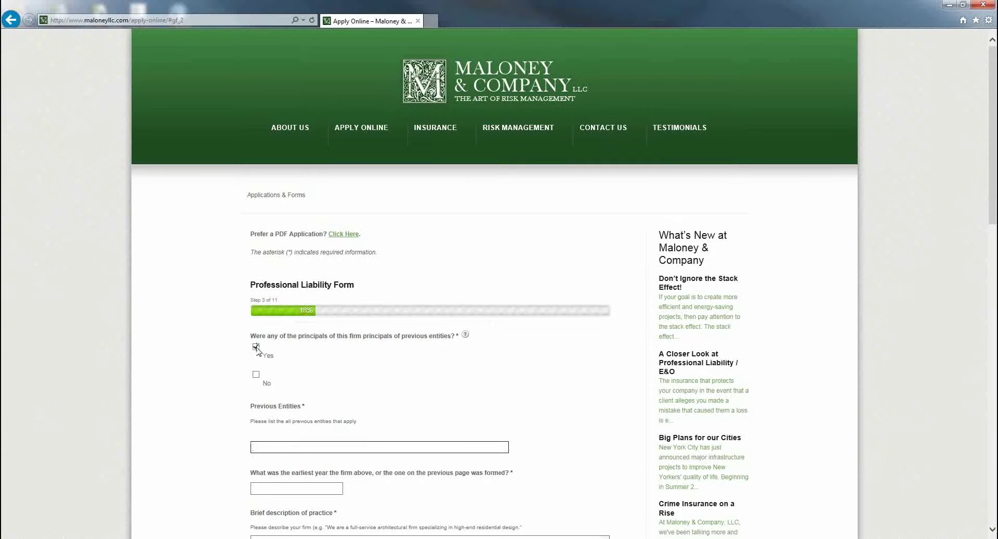
Step: Answer No about principals of previous entities and enter 1999 as the earliest year the firm was formed
{"action": "left_click", "coordinate": [256, 374]}
{"action": "left_click", "coordinate": [262, 420]}
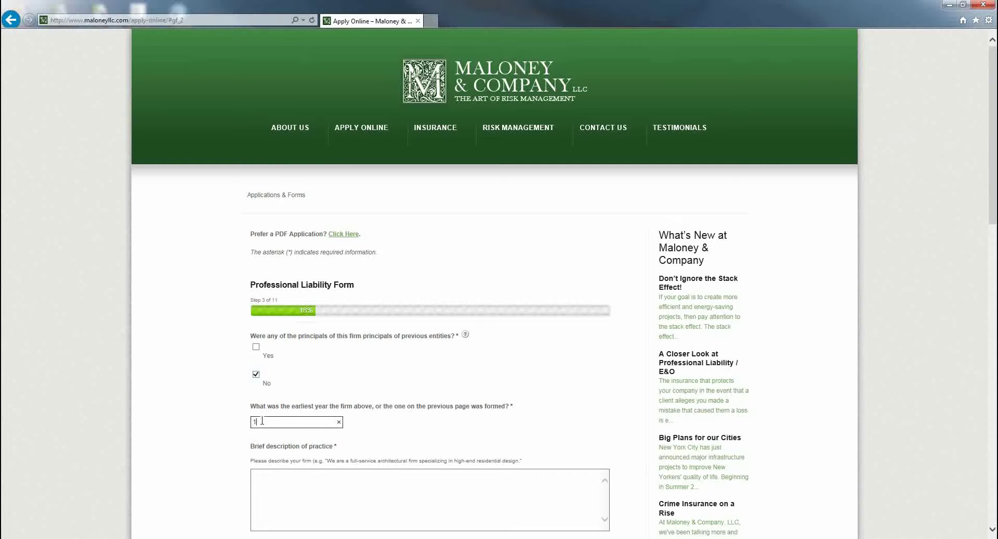
{"action": "type", "text": "1999"}
Step: Describe the practice as "We are a full-service architectural firm specializing in high-end residential design." and continue to the services page
{"action": "left_click", "coordinate": [280, 488]}
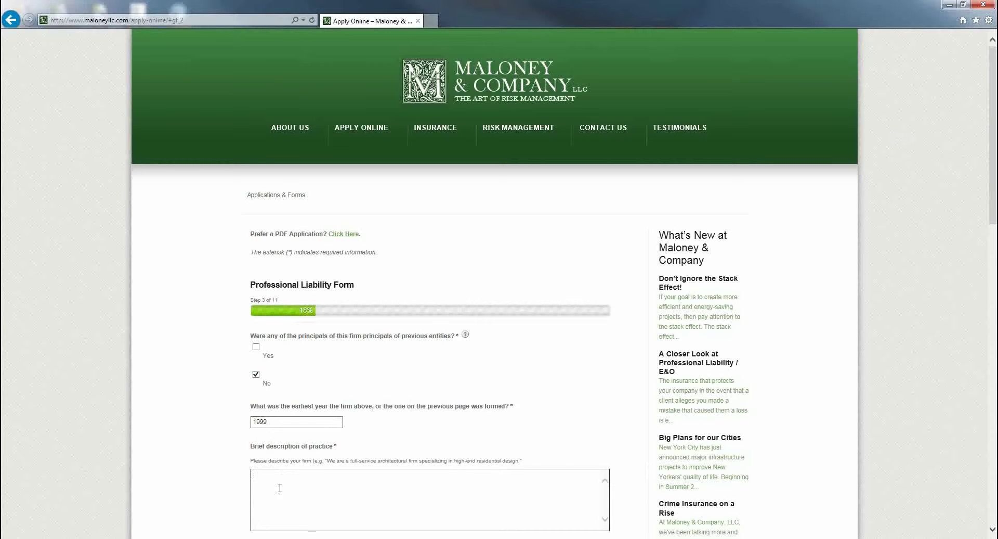
{"action": "type", "text": "We are a full-service architectural firm specializing in high-end residential design."}
{"action": "scroll", "coordinate": [280, 488], "scroll_direction": "down", "scroll_amount": 2}
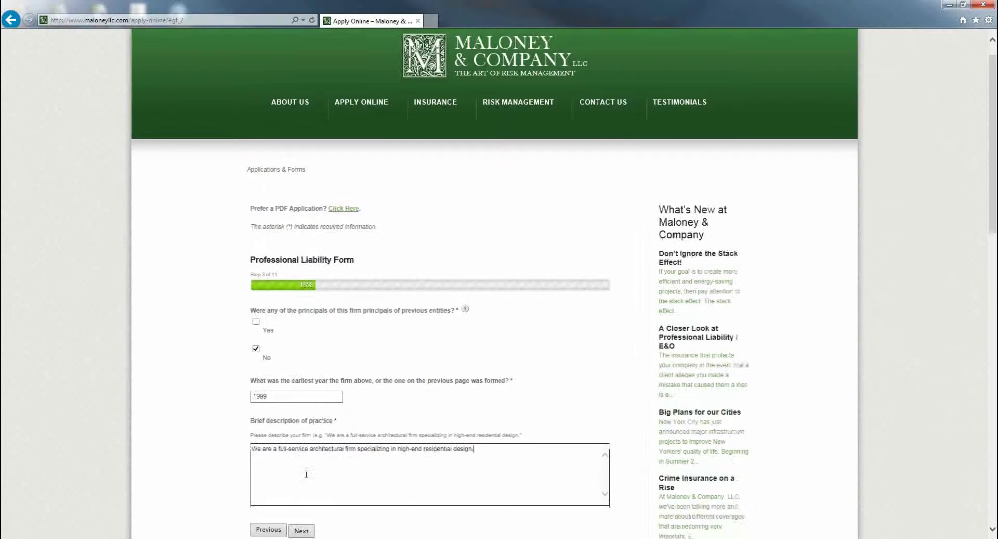
{"action": "left_click", "coordinate": [302, 454]}
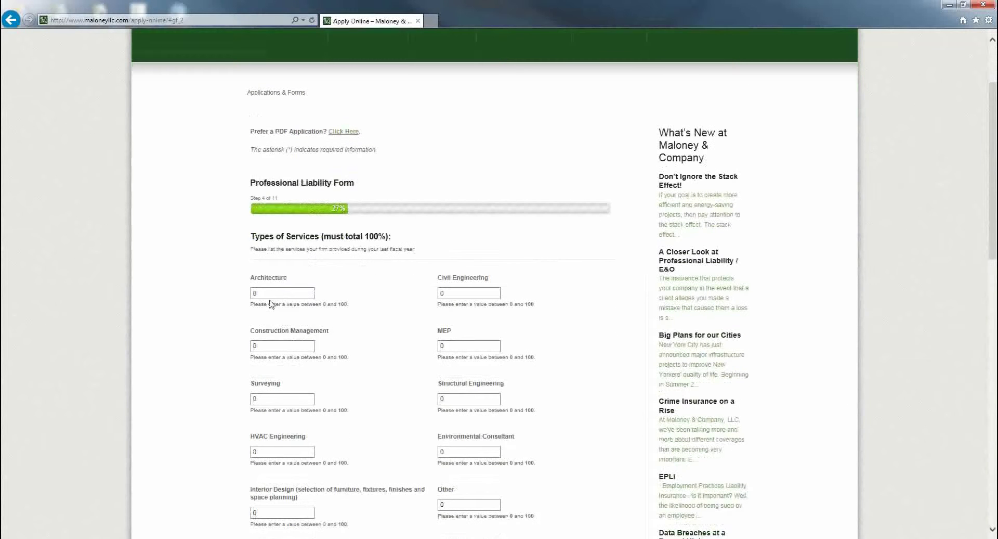
Step: Set the types of services to 80% Architecture and 20% Interior Design, and continue to the project types page
{"action": "left_click", "coordinate": [255, 294]}
{"action": "type", "text": "8"}
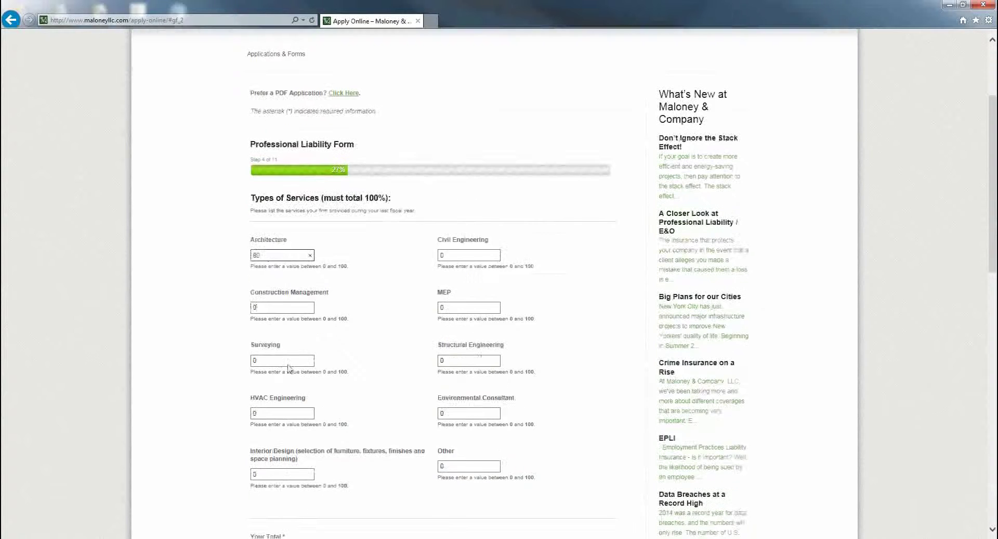
{"action": "scroll", "coordinate": [284, 374], "scroll_direction": "down", "scroll_amount": 2}
{"action": "left_click", "coordinate": [270, 435]}
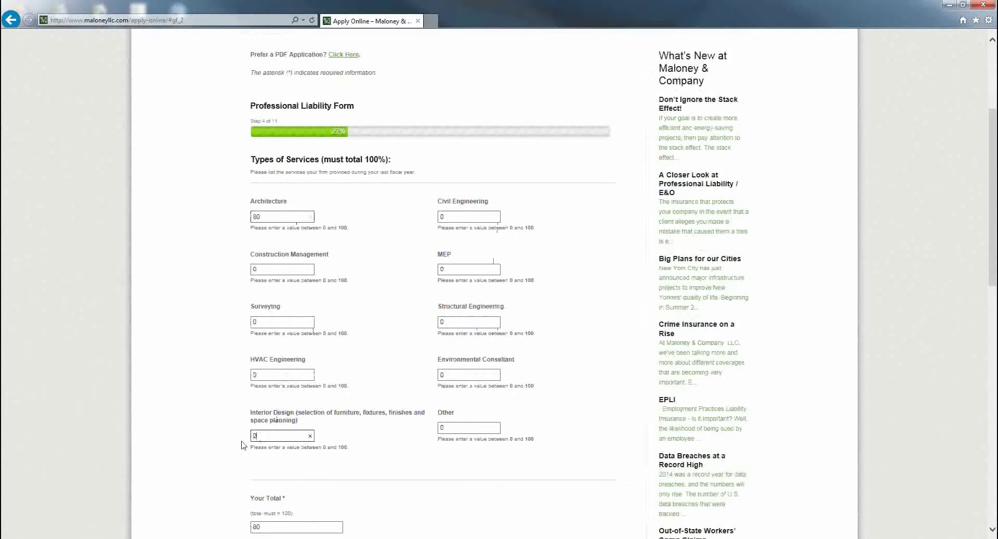
{"action": "type", "text": "20"}
{"action": "scroll", "coordinate": [283, 449], "scroll_direction": "down", "scroll_amount": 2}
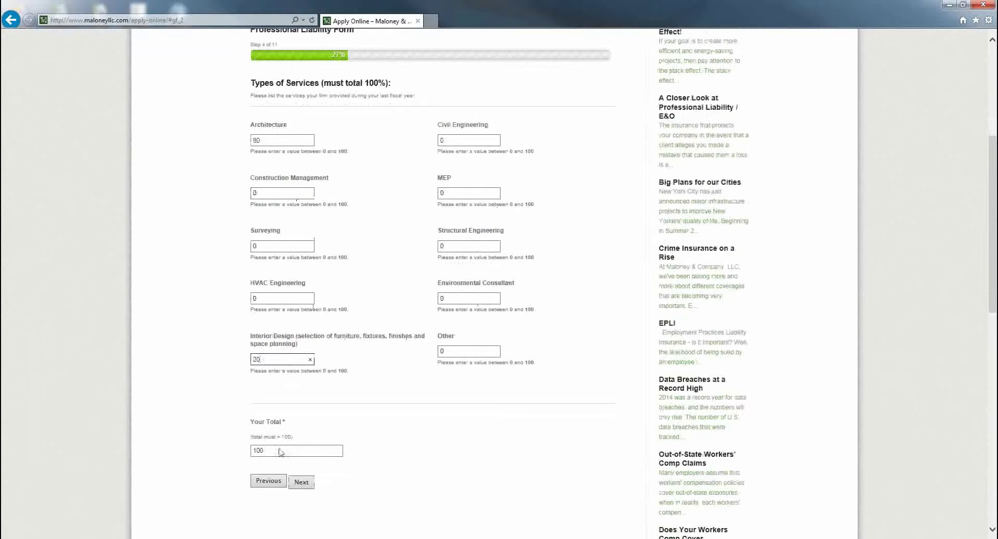
{"action": "left_click", "coordinate": [302, 483]}
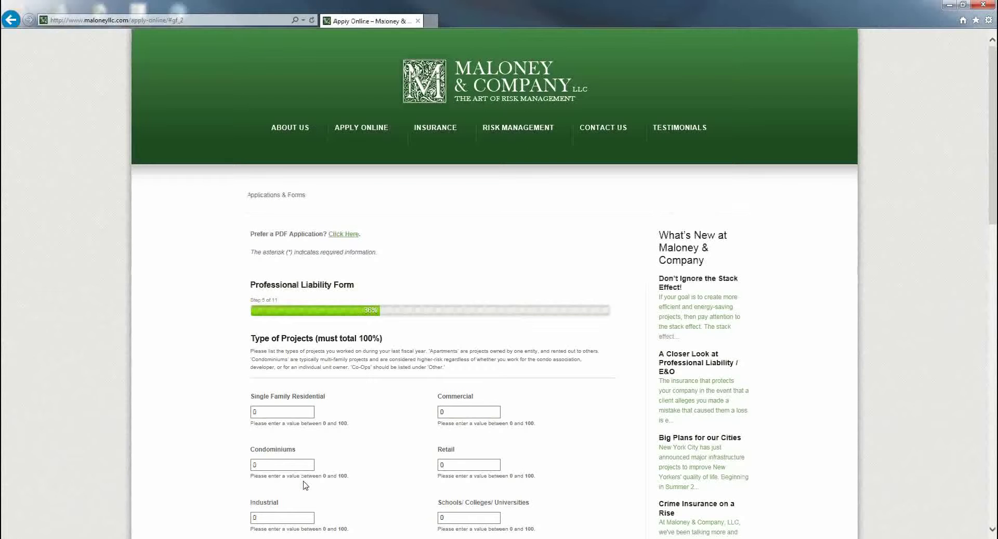
Step: Set the project types to 50% Single Family Residential, 20% Apartments and 10% Condominiums
{"action": "scroll", "coordinate": [306, 484], "scroll_direction": "down", "scroll_amount": 3}
{"action": "left_click", "coordinate": [254, 259]}
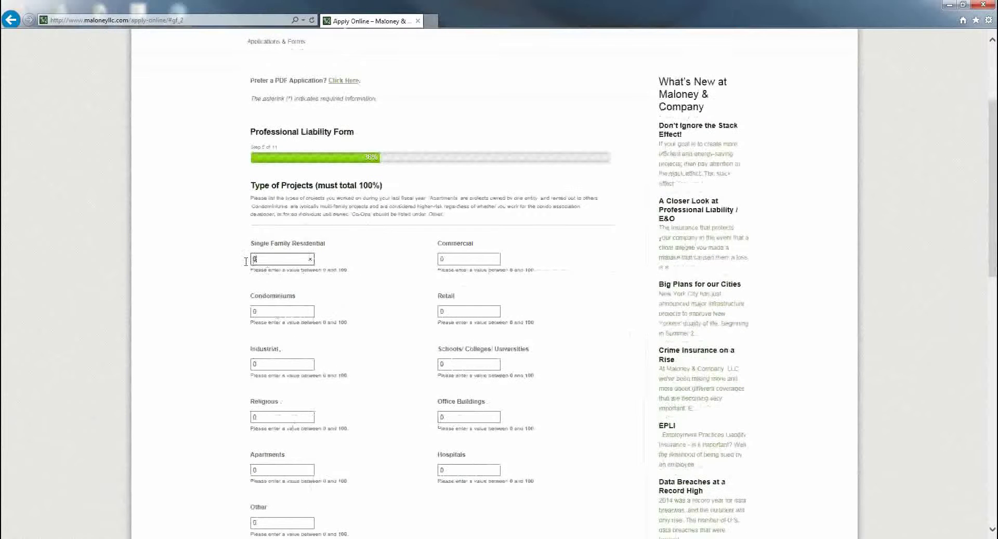
{"action": "type", "text": "50"}
{"action": "left_click", "coordinate": [254, 470]}
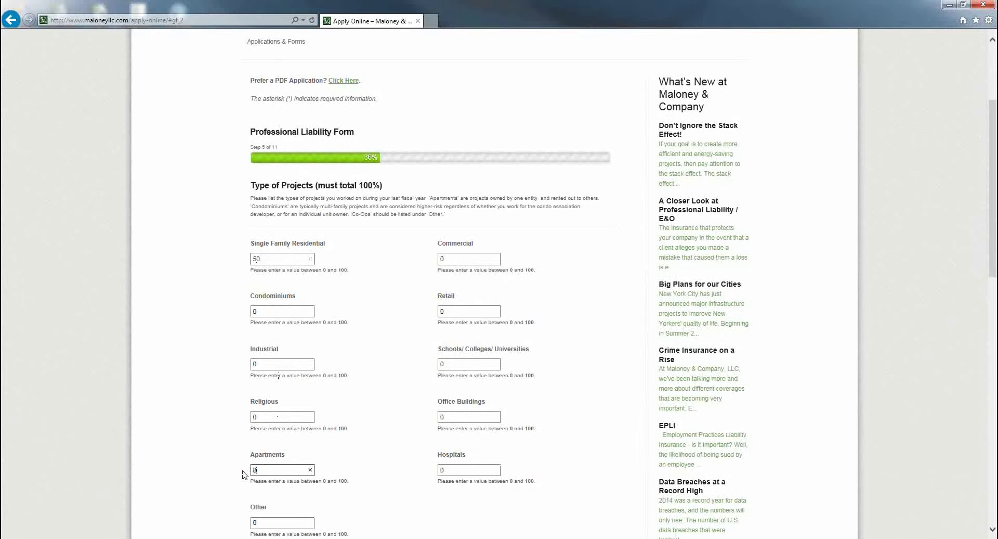
{"action": "type", "text": "20"}
{"action": "left_click", "coordinate": [251, 312]}
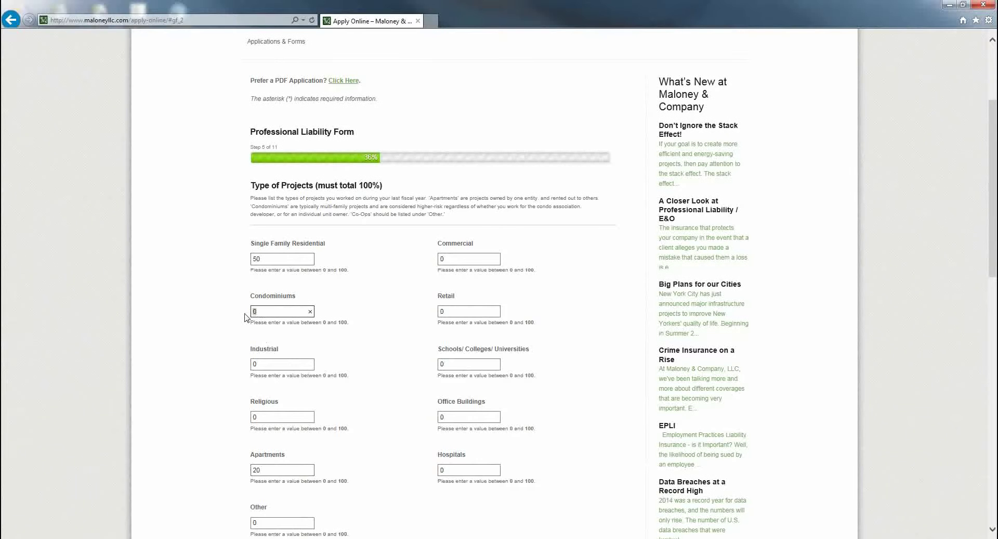
{"action": "type", "text": "10"}
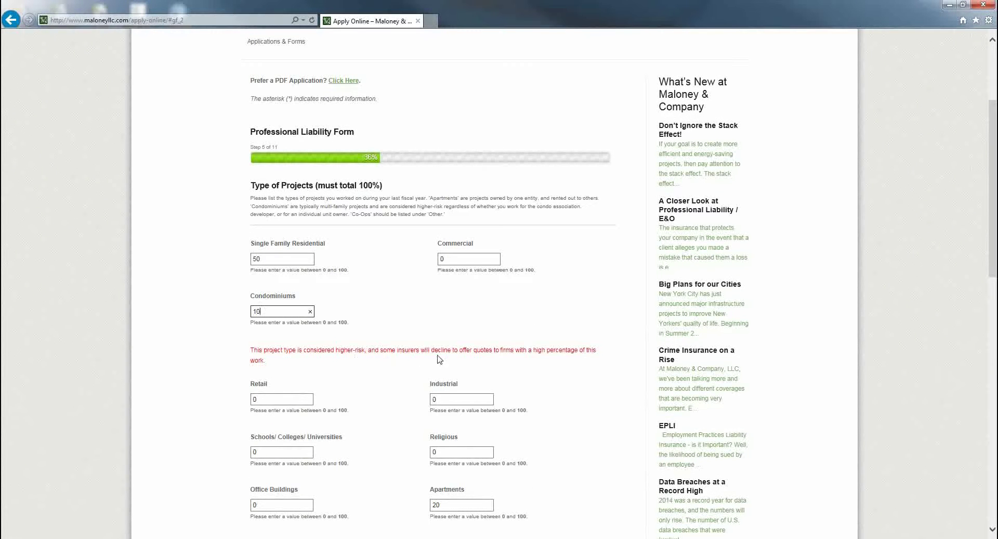
Step: Set the Other project type to 20%, describe it as "Co-Ops", and continue to the types of clients page
{"action": "scroll", "coordinate": [538, 362], "scroll_direction": "down", "scroll_amount": 3}
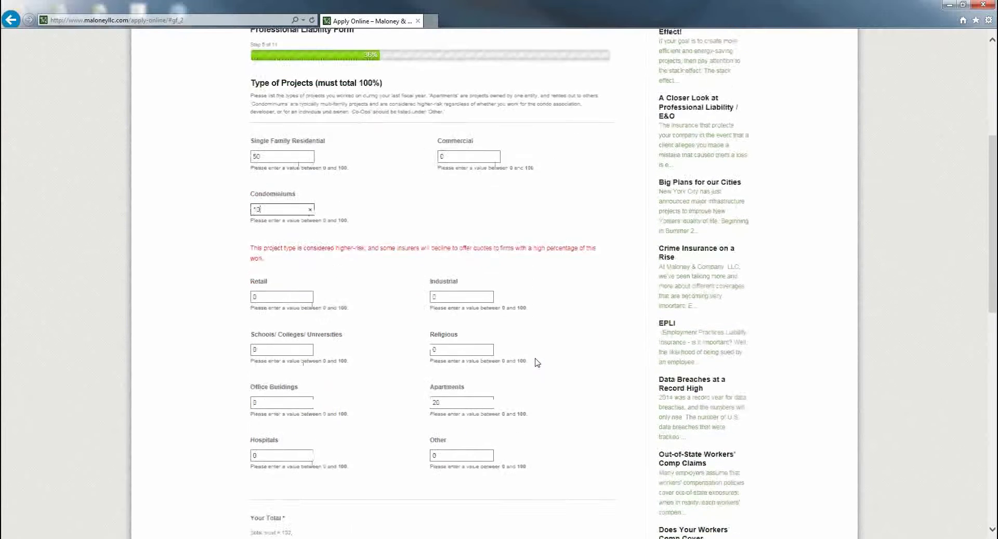
{"action": "left_click", "coordinate": [466, 378]}
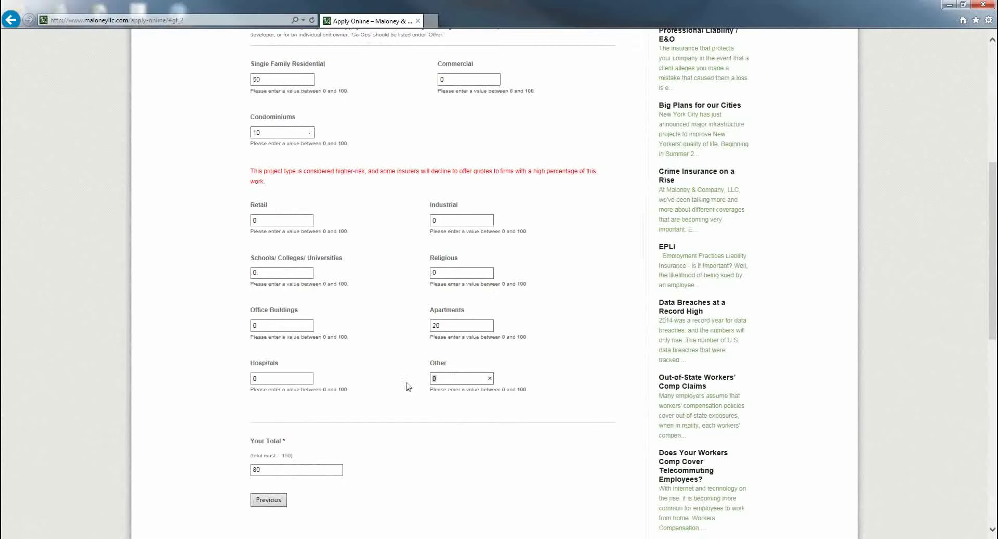
{"action": "type", "text": "20"}
{"action": "left_click", "coordinate": [357, 450]}
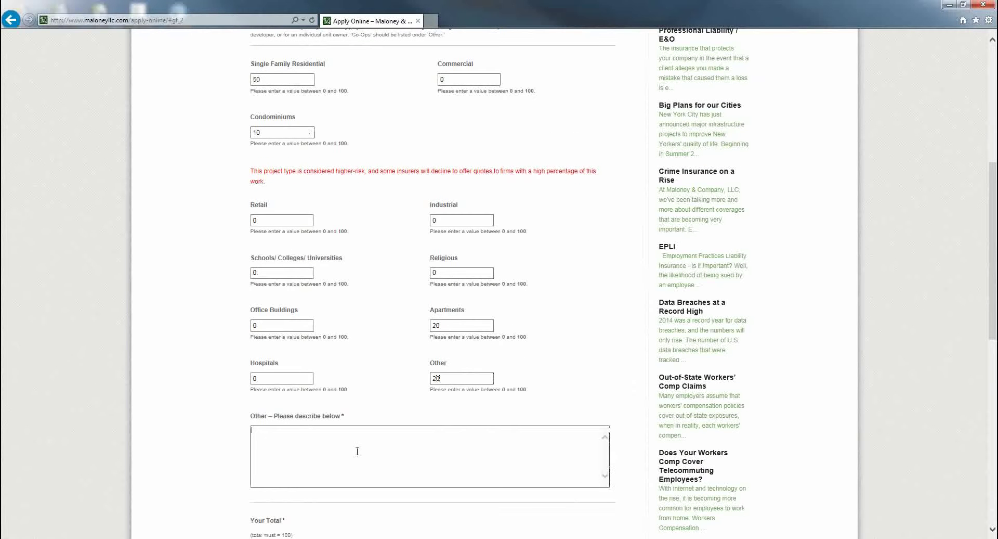
{"action": "type", "text": "Co-Ops"}
{"action": "scroll", "coordinate": [357, 451], "scroll_direction": "down", "scroll_amount": 3}
{"action": "left_click", "coordinate": [307, 431]}
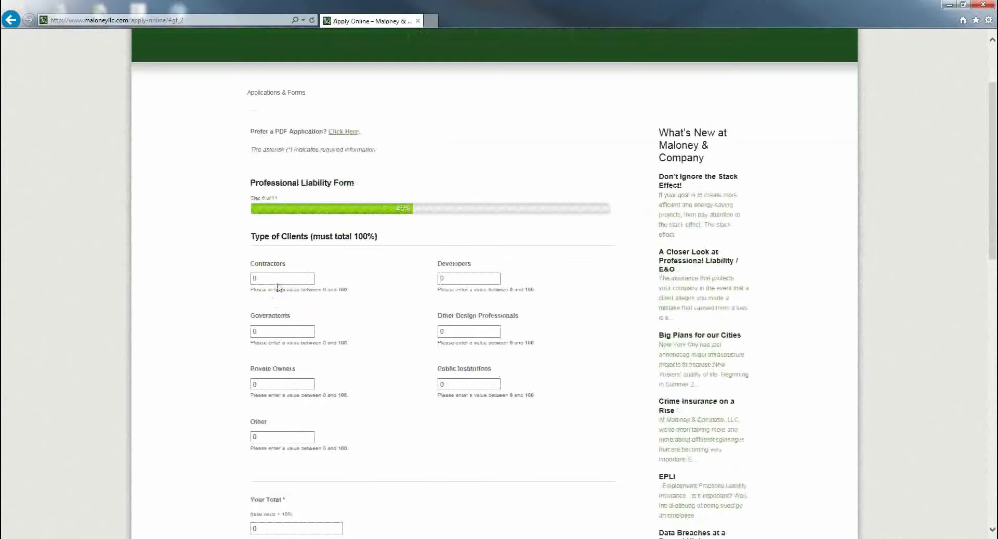
Step: Set the types of clients to 50% Contractors and 50% Private Owners, and continue to the staffing page
{"action": "left_click", "coordinate": [265, 278]}
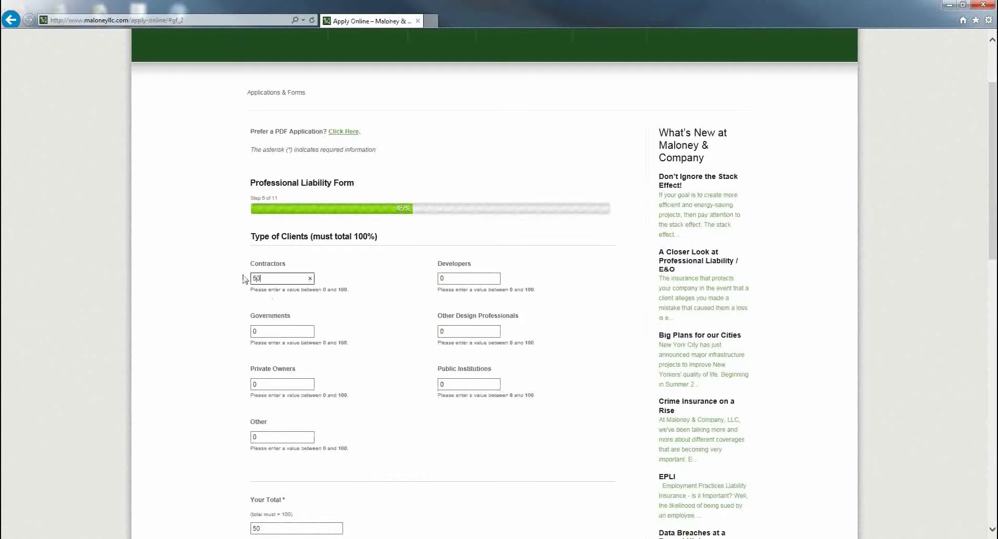
{"action": "left_click", "coordinate": [262, 384]}
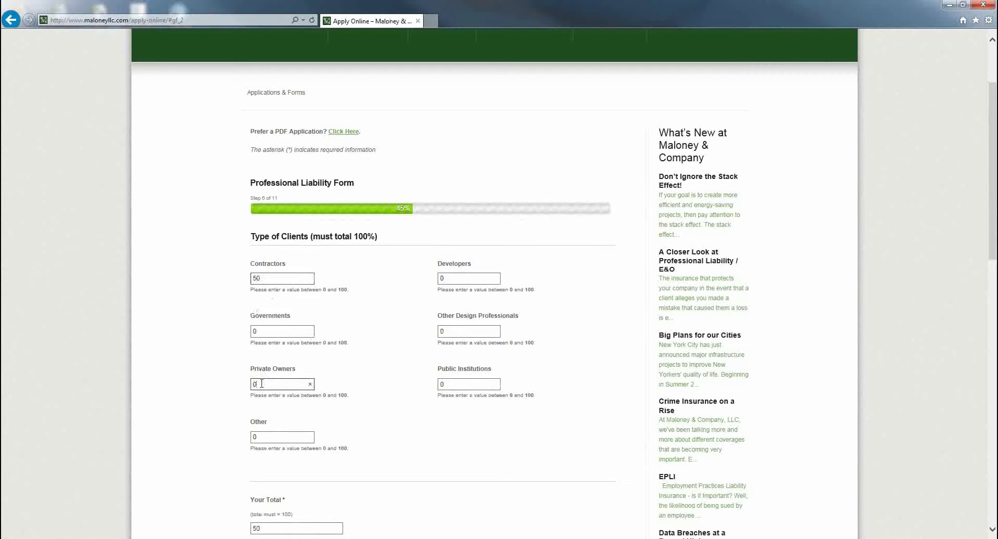
{"action": "type", "text": "50"}
{"action": "scroll", "coordinate": [328, 423], "scroll_direction": "down", "scroll_amount": 2}
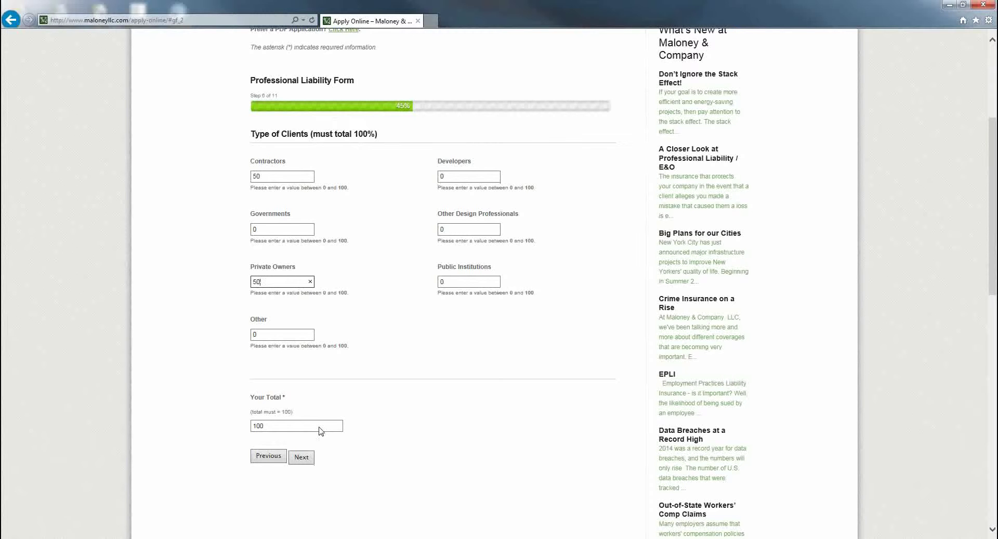
{"action": "left_click", "coordinate": [307, 457]}
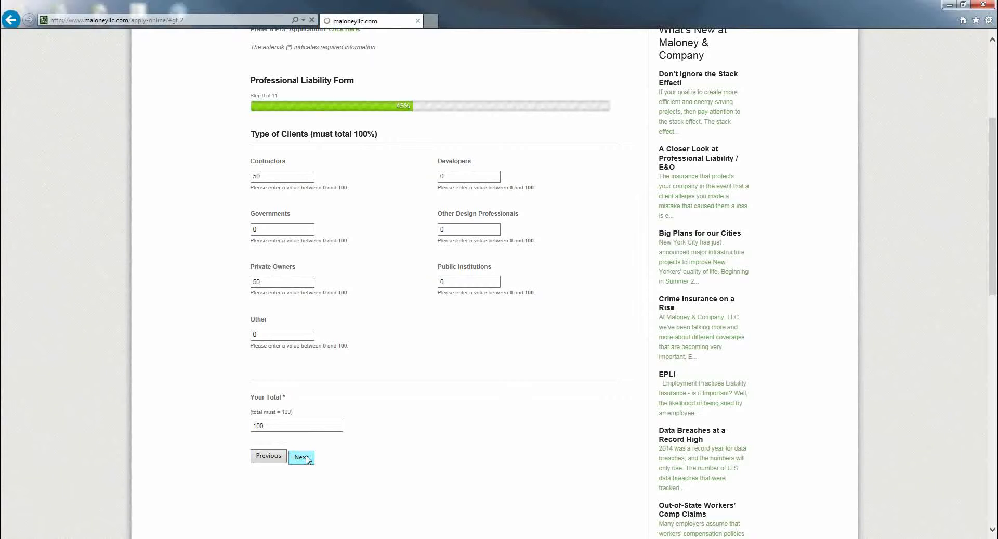
Step: Enter 2 licensed architects and 2 administrative staff, and continue to the gross billings page
{"action": "scroll", "coordinate": [313, 405], "scroll_direction": "down", "scroll_amount": 2}
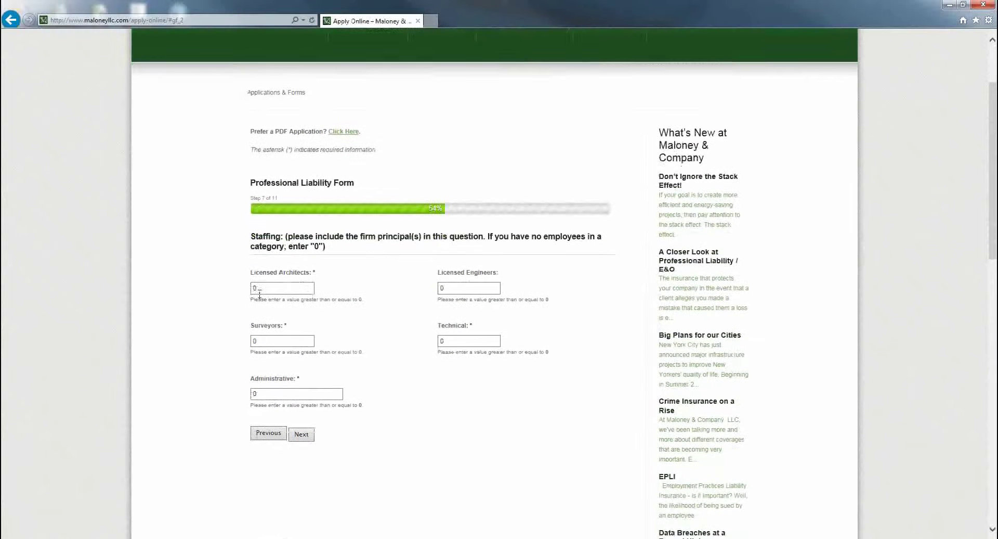
{"action": "double_click", "coordinate": [259, 289]}
{"action": "type", "text": "2"}
{"action": "double_click", "coordinate": [272, 393]}
{"action": "type", "text": "2"}
{"action": "left_click", "coordinate": [445, 289]}
{"action": "left_click", "coordinate": [302, 436]}
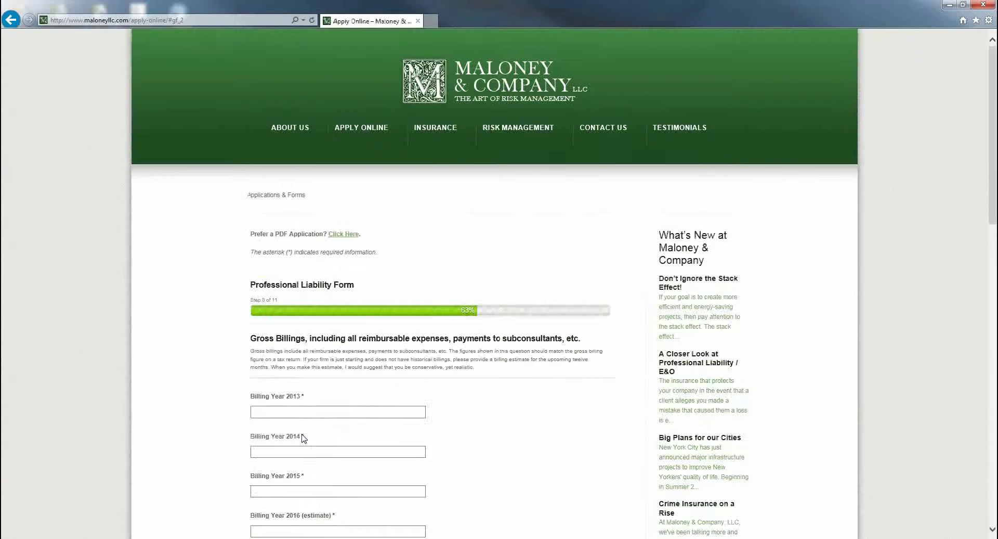
Step: Enter gross billings of $200,000 for 2013, $225,000 for 2014, $250,000 for 2015 and an estimated $300,000 for 2016
{"action": "left_click", "coordinate": [269, 260]}
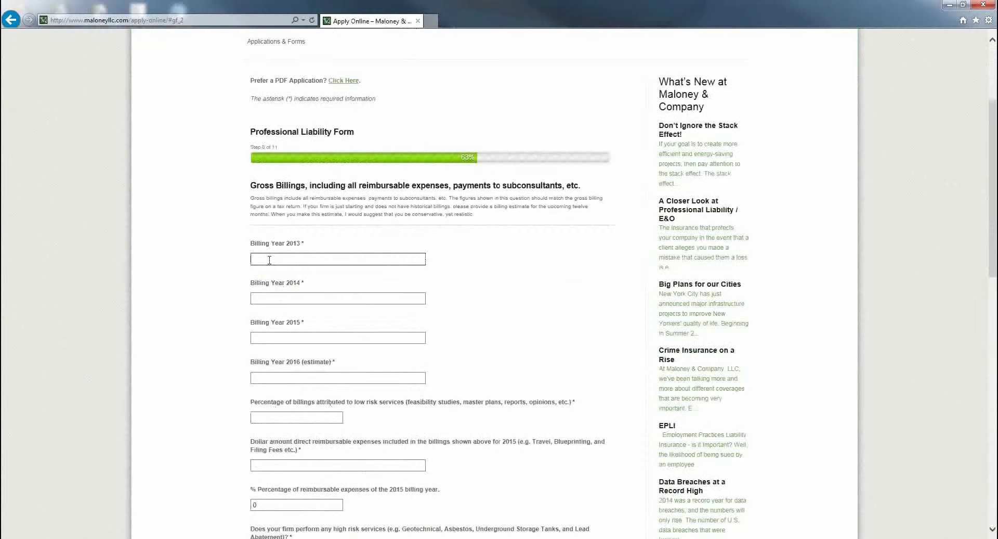
{"action": "type", "text": "200,000"}
{"action": "left_click", "coordinate": [276, 298]}
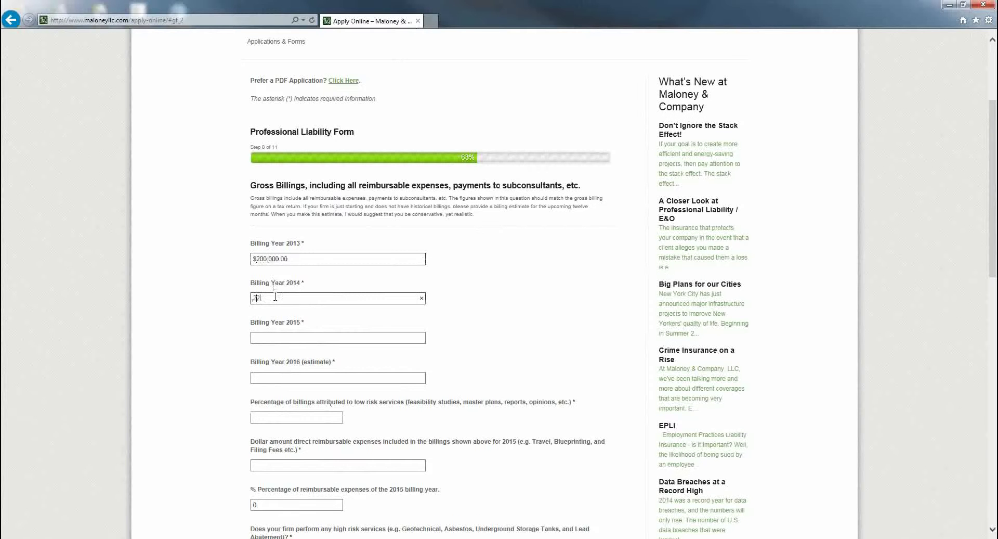
{"action": "type", "text": "225,000"}
{"action": "left_click", "coordinate": [277, 337]}
{"action": "type", "text": "250,0"}
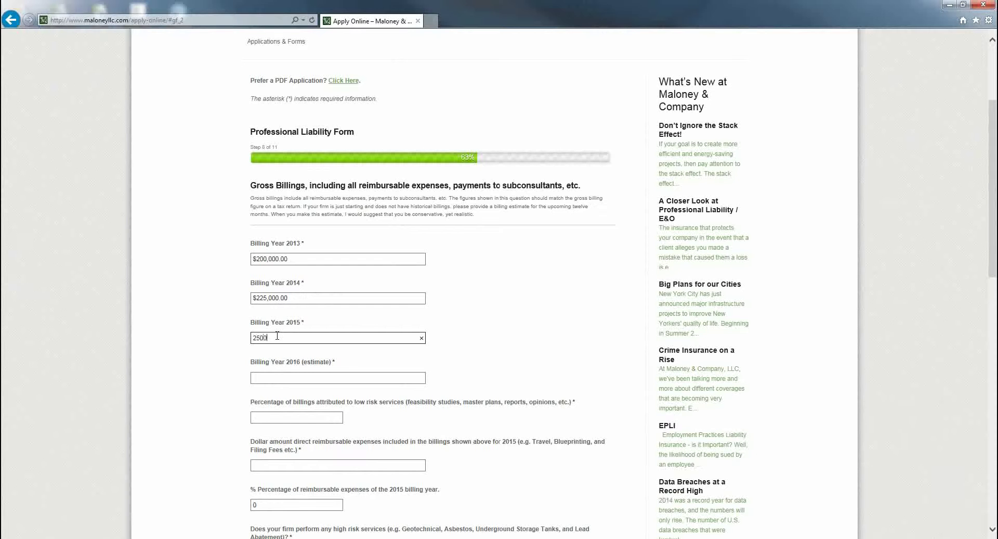
{"action": "type", "text": "00"}
{"action": "left_click", "coordinate": [275, 377]}
{"action": "type", "text": "3"}
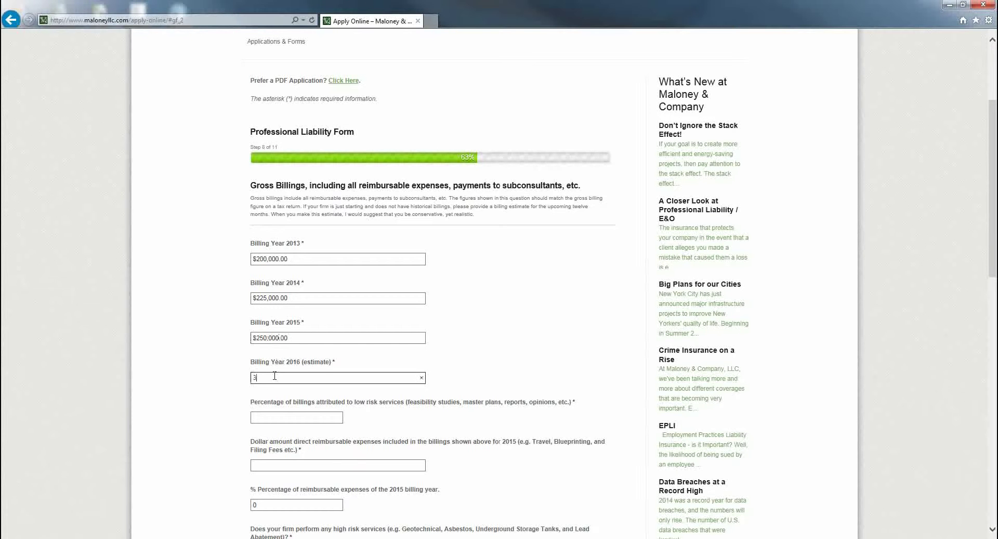
{"action": "type", "text": "00000"}
Step: Set low risk services to 75% of billings and 2015 direct reimbursable expenses to $10,000, or 4% of that year's billings
{"action": "scroll", "coordinate": [275, 377], "scroll_direction": "down", "scroll_amount": 3}
{"action": "left_click", "coordinate": [271, 337]}
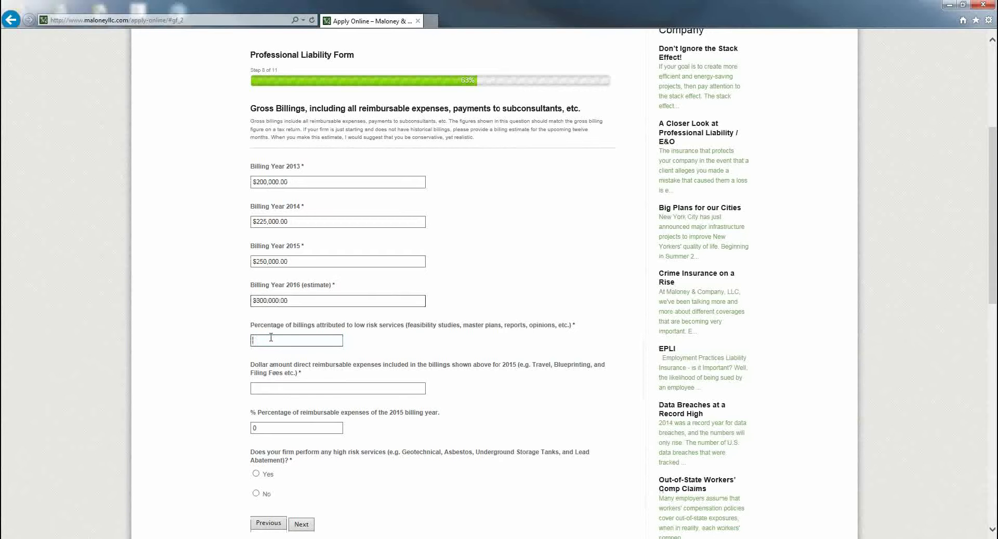
{"action": "type", "text": "75"}
{"action": "left_click", "coordinate": [273, 386]}
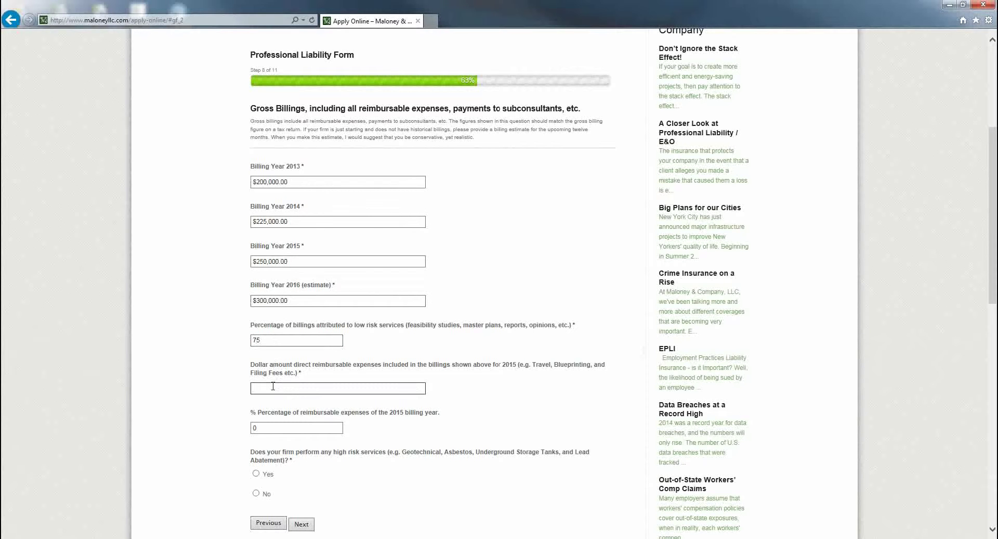
{"action": "type", "text": "10,00000"}
{"action": "left_click", "coordinate": [279, 427]}
{"action": "type", "text": "4"}
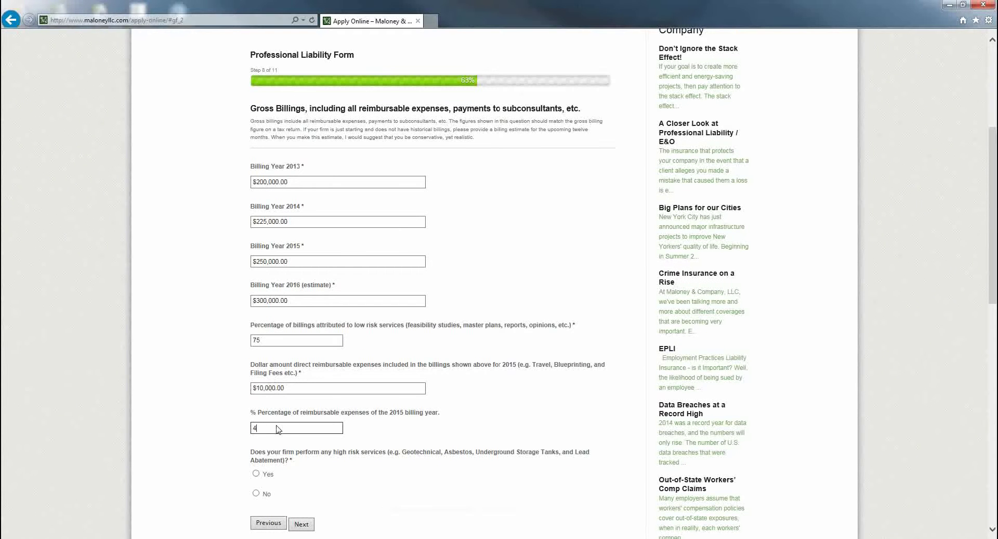
Step: Answer No to performing high risk services and continue to the risk management page
{"action": "scroll", "coordinate": [277, 428], "scroll_direction": "down", "scroll_amount": 3}
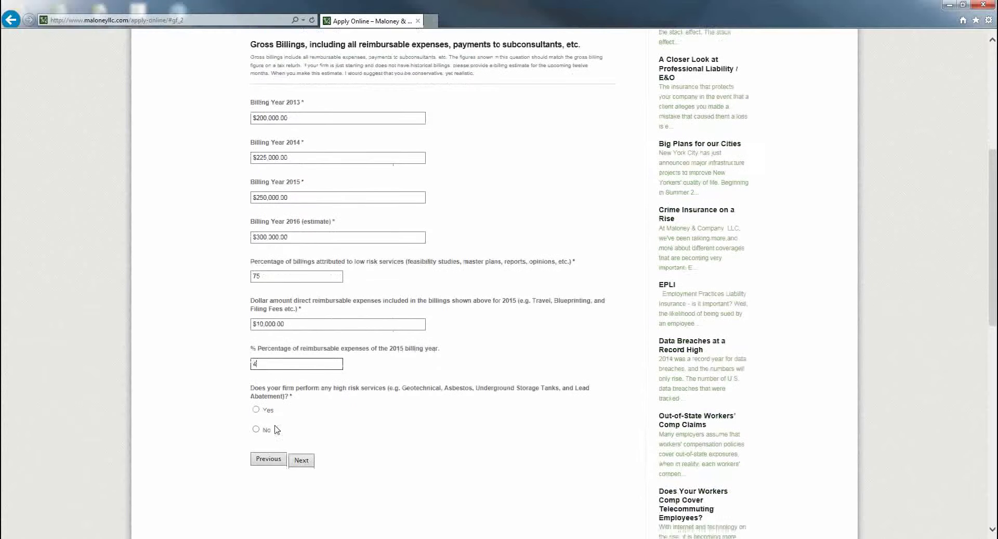
{"action": "left_click", "coordinate": [257, 398]}
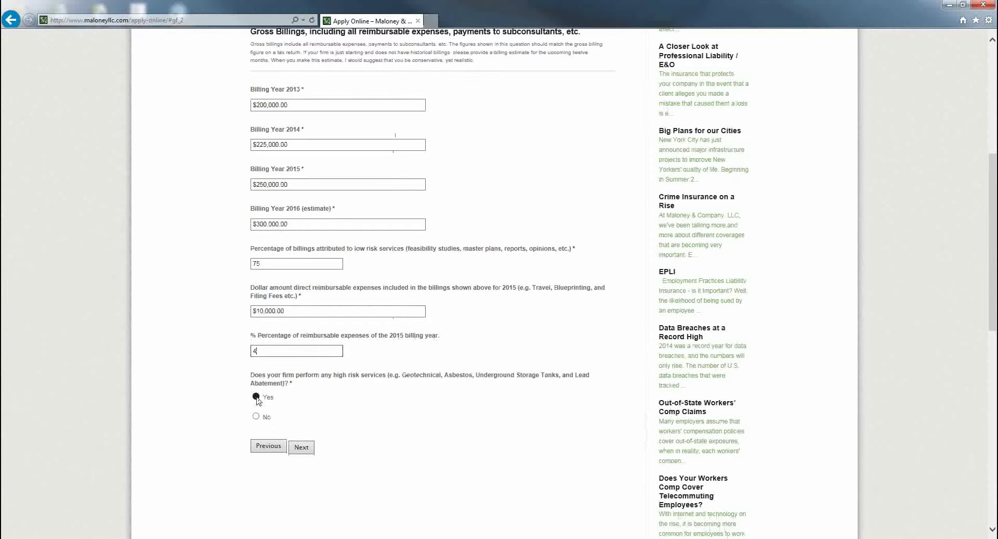
{"action": "left_click", "coordinate": [281, 468]}
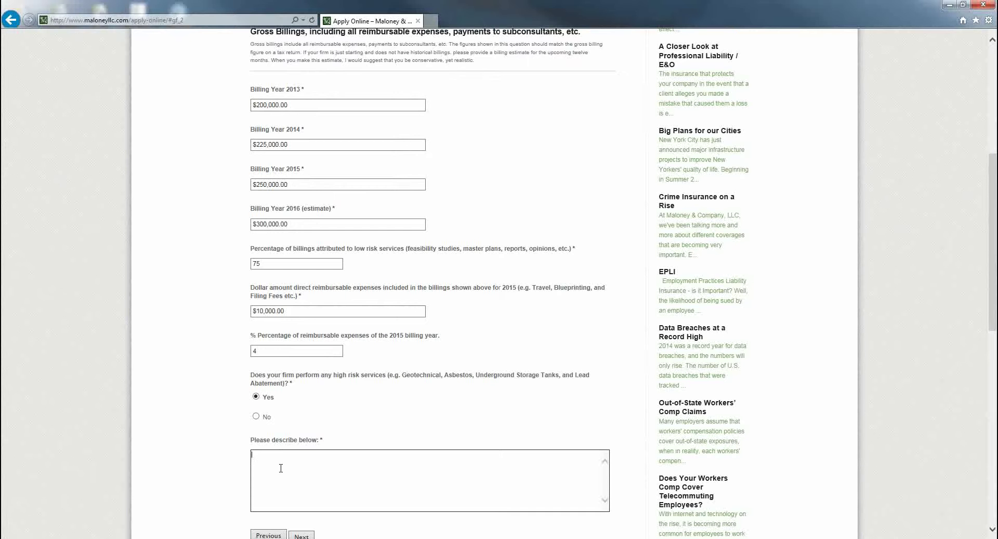
{"action": "left_click", "coordinate": [258, 417]}
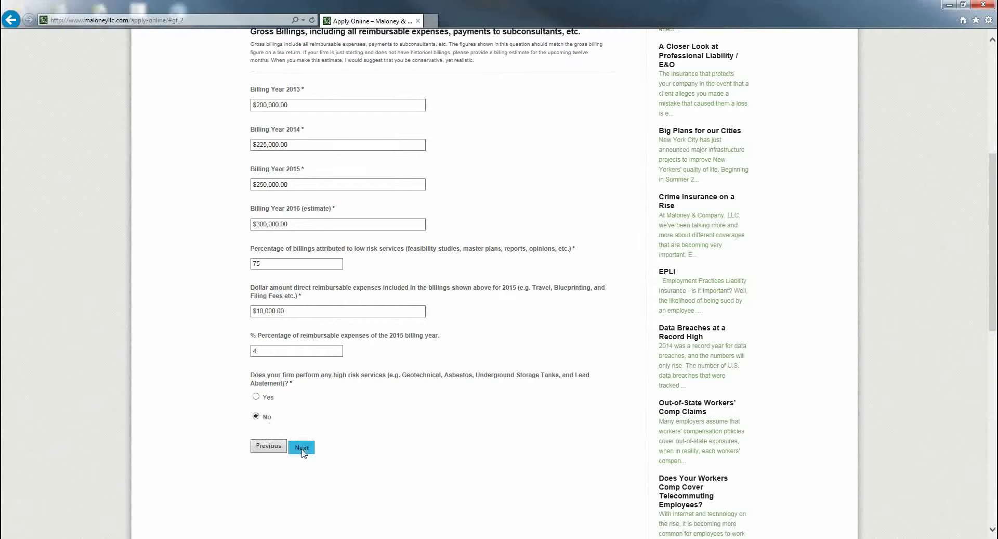
{"action": "left_click", "coordinate": [302, 449]}
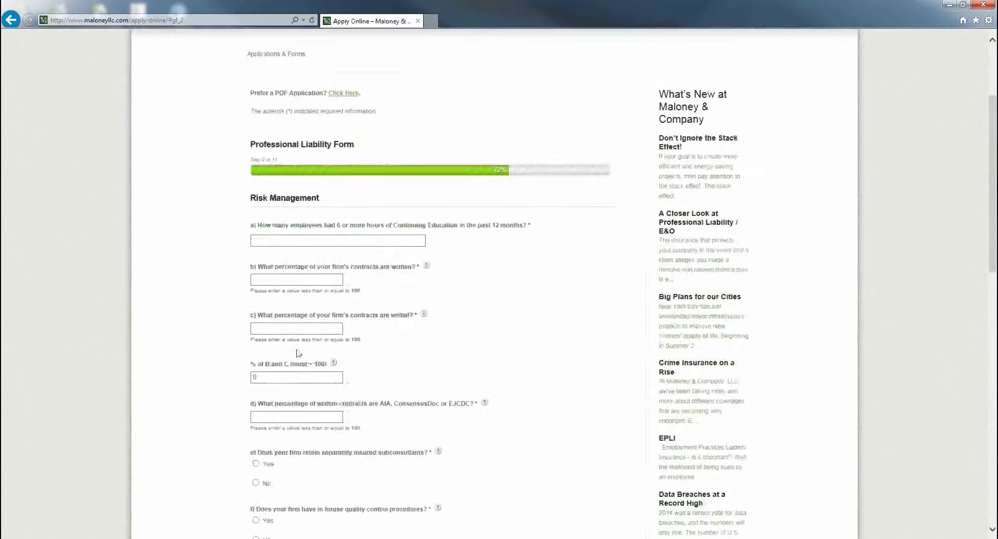
Step: Enter 2 employees with continuing education, 95% written and 5% verbal contracts, and 100% of written contracts as AIA, ConsensusDoc or EJCDC
{"action": "left_click", "coordinate": [275, 200]}
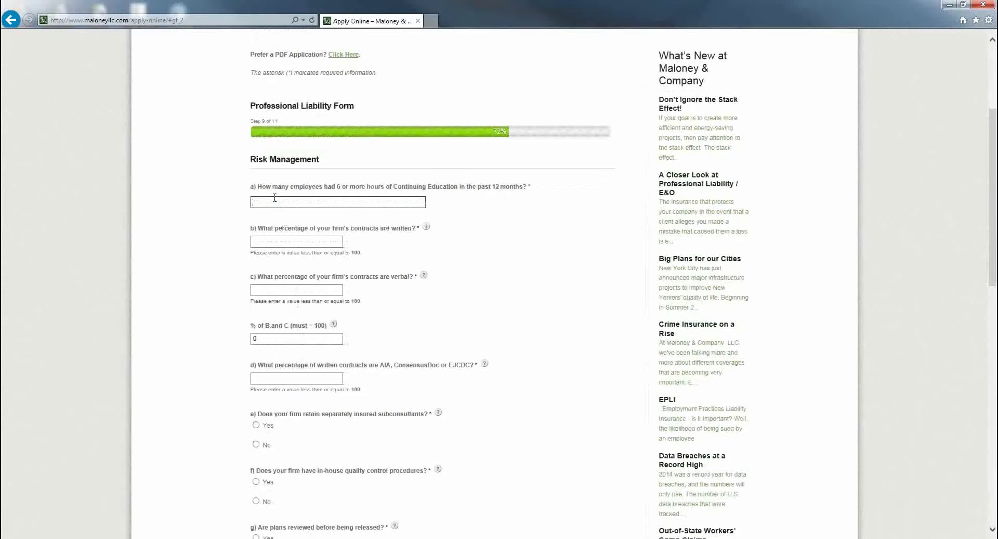
{"action": "type", "text": "2"}
{"action": "left_click", "coordinate": [274, 241]}
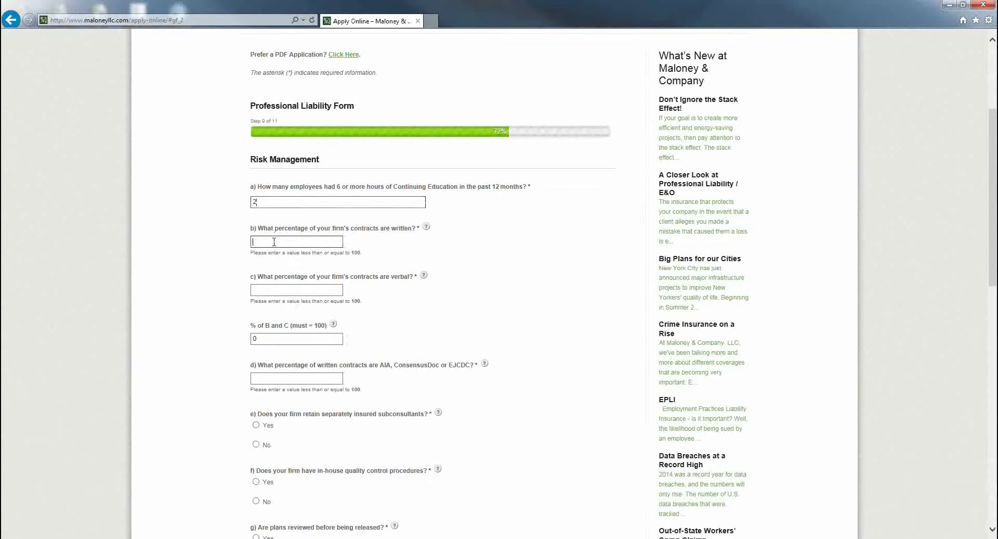
{"action": "type", "text": "8"}
{"action": "type", "text": "5"}
{"action": "left_click", "coordinate": [274, 289]}
{"action": "type", "text": "5"}
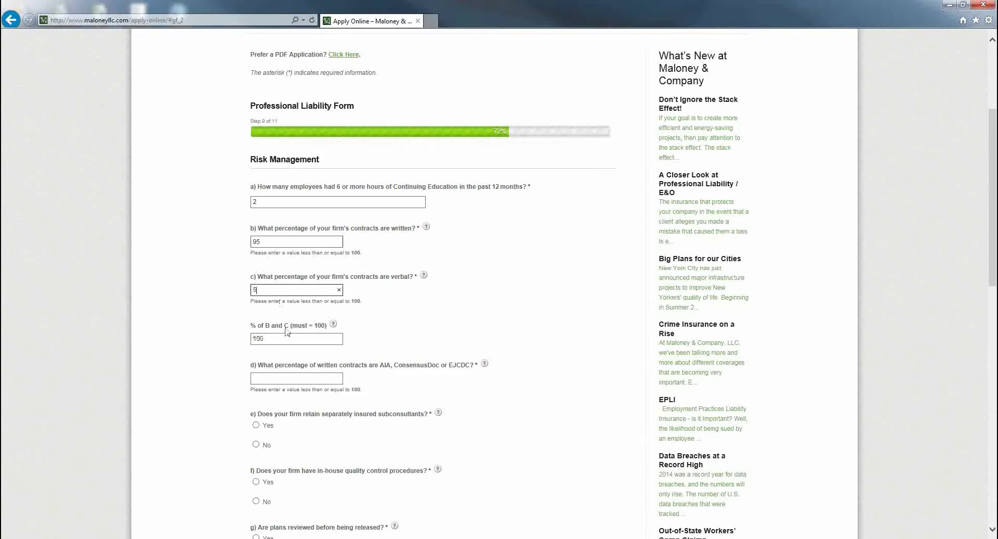
{"action": "left_click", "coordinate": [286, 337]}
{"action": "scroll", "coordinate": [286, 337], "scroll_direction": "down", "scroll_amount": 1}
{"action": "left_click", "coordinate": [285, 327]}
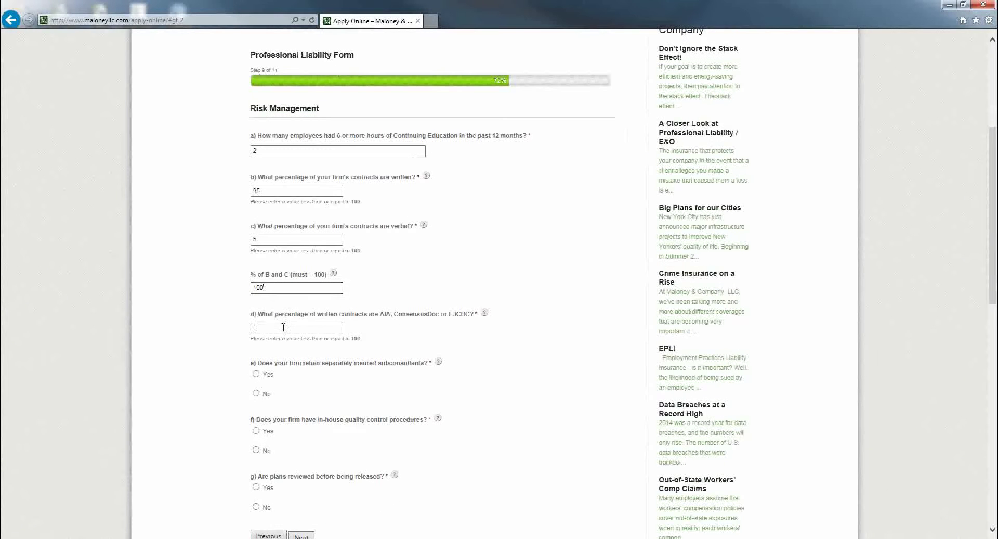
{"action": "type", "text": "100"}
Step: Answer No to insured subconsultants, Yes to in-house quality control and Yes to plan review, and continue to the policy and claims page
{"action": "left_click", "coordinate": [267, 374]}
{"action": "left_click", "coordinate": [298, 431]}
{"action": "scroll", "coordinate": [298, 430], "scroll_direction": "down", "scroll_amount": 2}
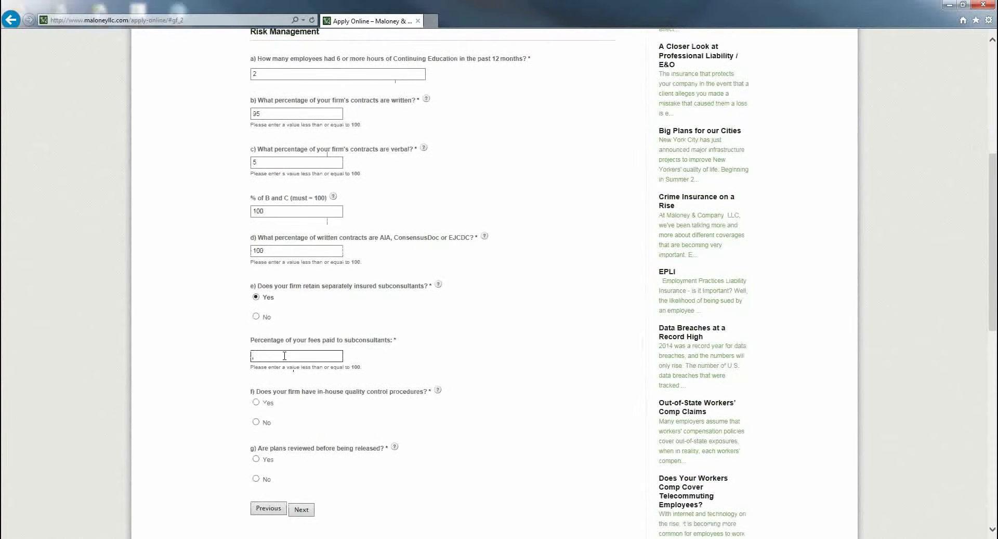
{"action": "left_click", "coordinate": [255, 316]}
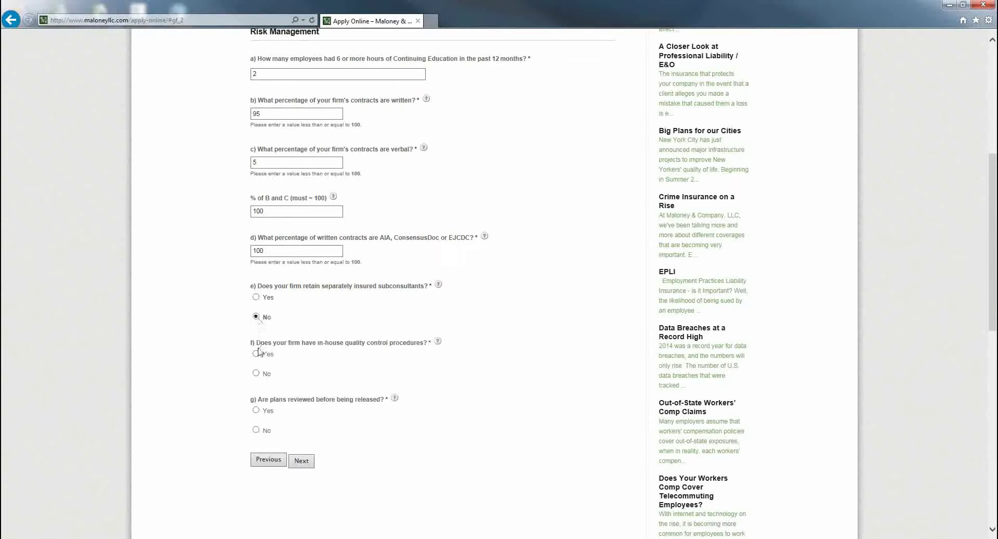
{"action": "left_click", "coordinate": [256, 354]}
{"action": "left_click", "coordinate": [257, 411]}
{"action": "mouse_move", "coordinate": [396, 399]}
{"action": "left_click", "coordinate": [303, 461]}
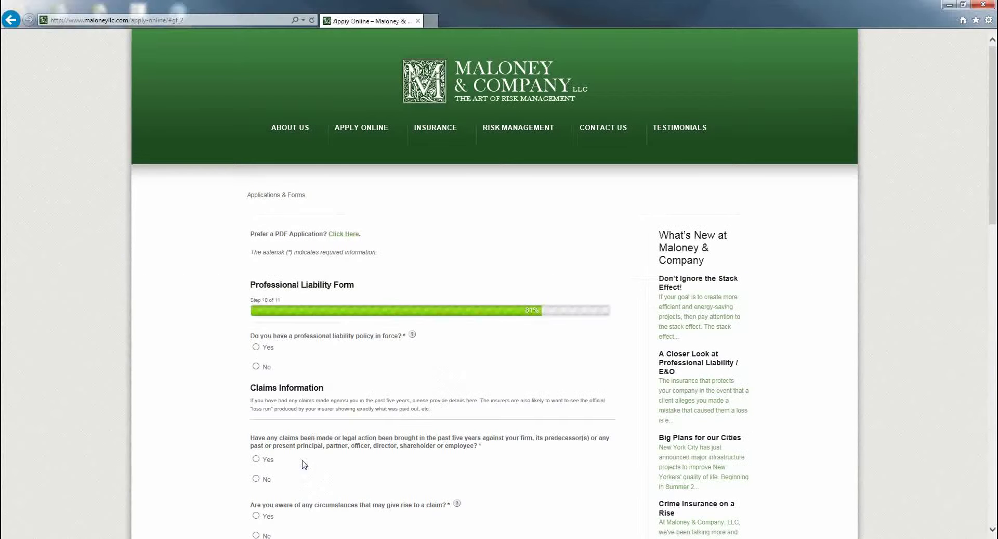
Step: Answer Yes to having a professional liability policy in force and review the policy detail fields and the project-specific policy explanation
{"action": "scroll", "coordinate": [329, 375], "scroll_direction": "down", "scroll_amount": 2}
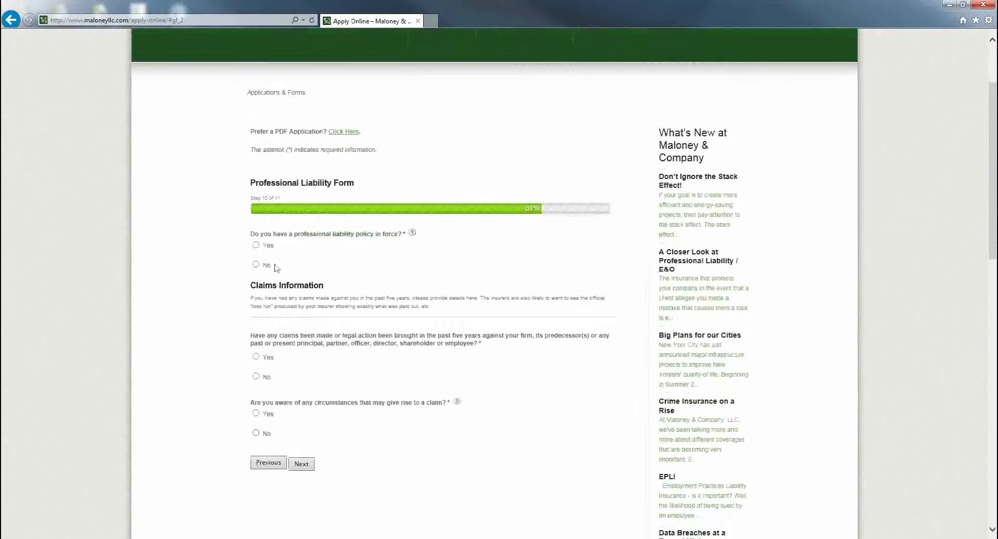
{"action": "left_click", "coordinate": [256, 245]}
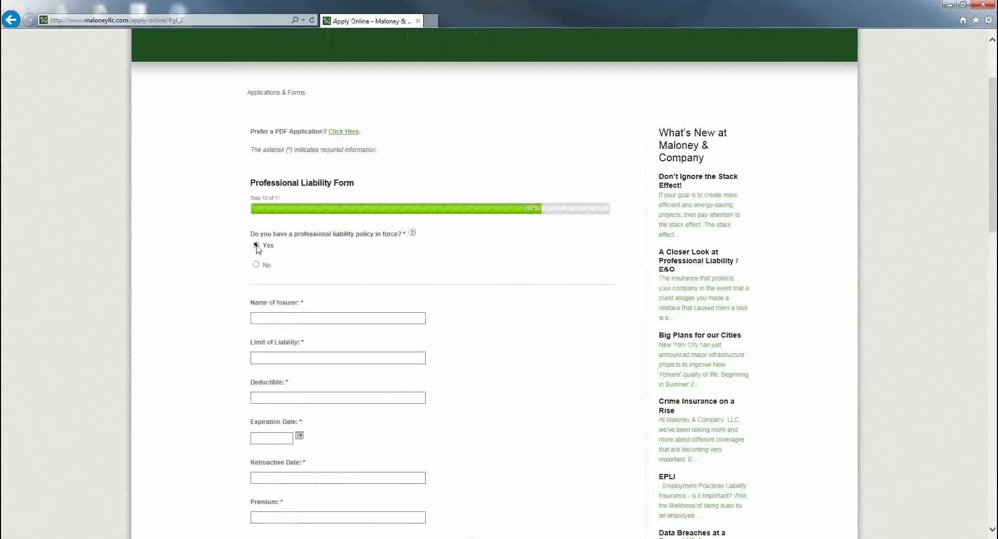
{"action": "scroll", "coordinate": [395, 357], "scroll_direction": "down", "scroll_amount": 2}
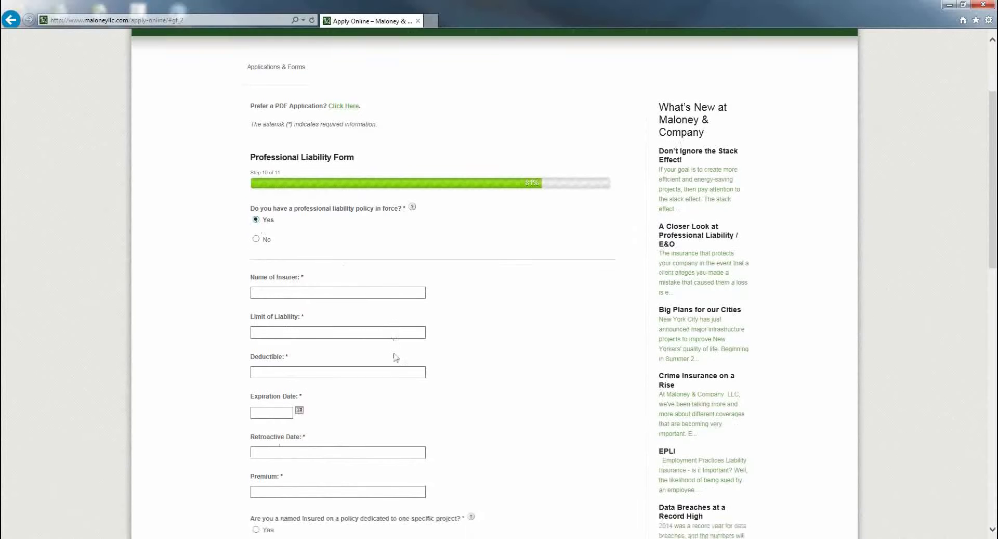
{"action": "scroll", "coordinate": [395, 368], "scroll_direction": "down", "scroll_amount": 1}
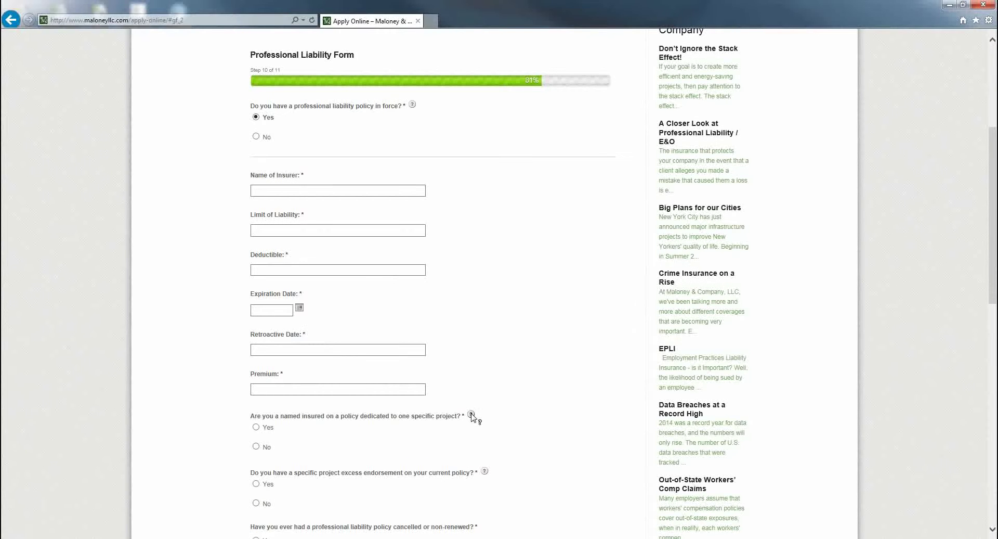
{"action": "mouse_move", "coordinate": [472, 415]}
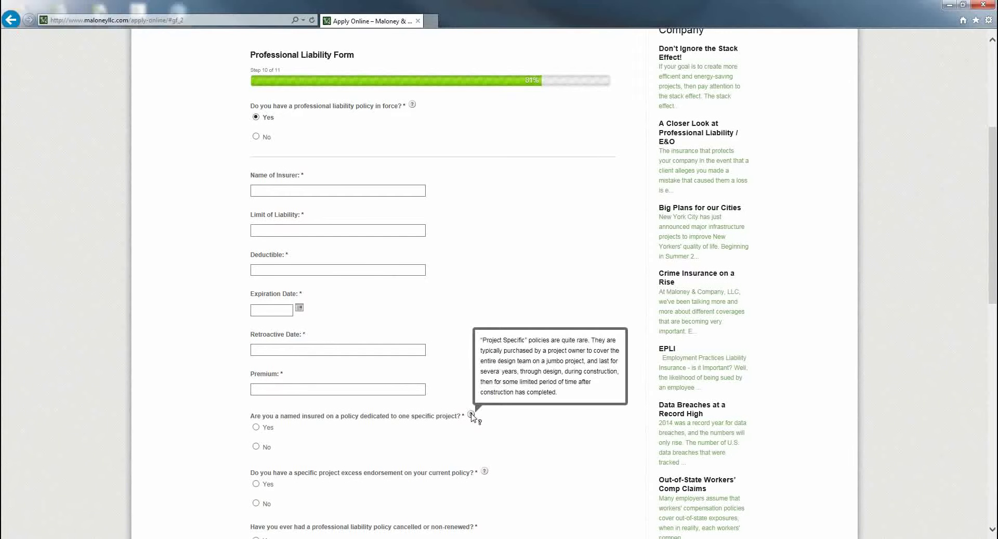
Step: Answer No to having a policy in force, view the claims details field, and answer No to claims in the past five years
{"action": "left_click", "coordinate": [256, 136]}
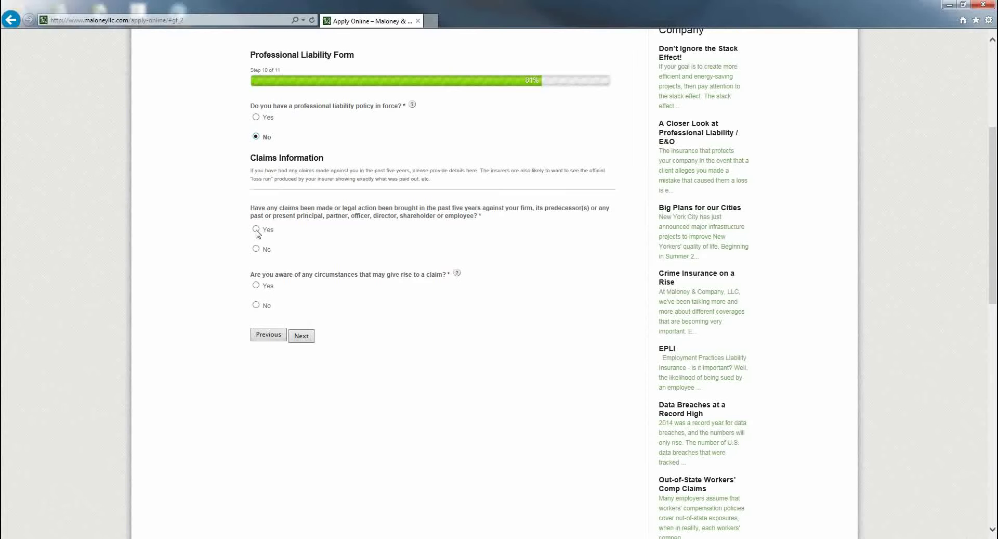
{"action": "left_click", "coordinate": [256, 230]}
{"action": "left_click", "coordinate": [277, 371]}
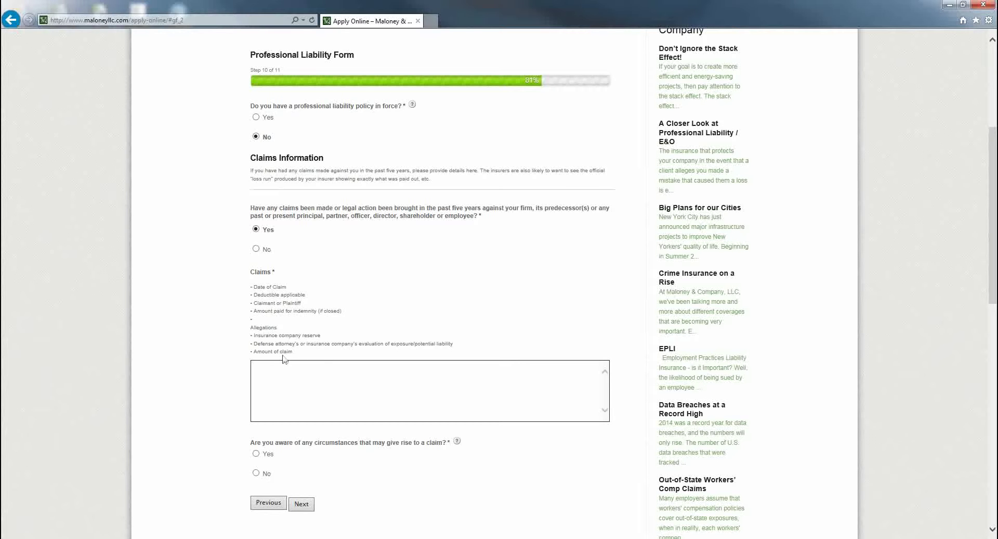
{"action": "left_click", "coordinate": [256, 249]}
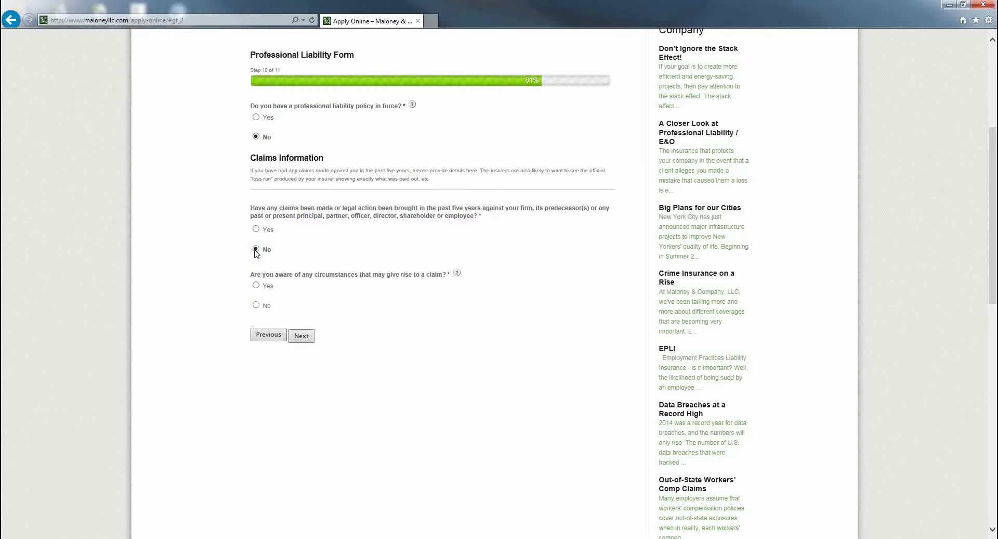
Step: View the claim circumstance field, answer No to being aware of circumstances that may give rise to a claim, and continue to the final page
{"action": "left_click", "coordinate": [256, 286]}
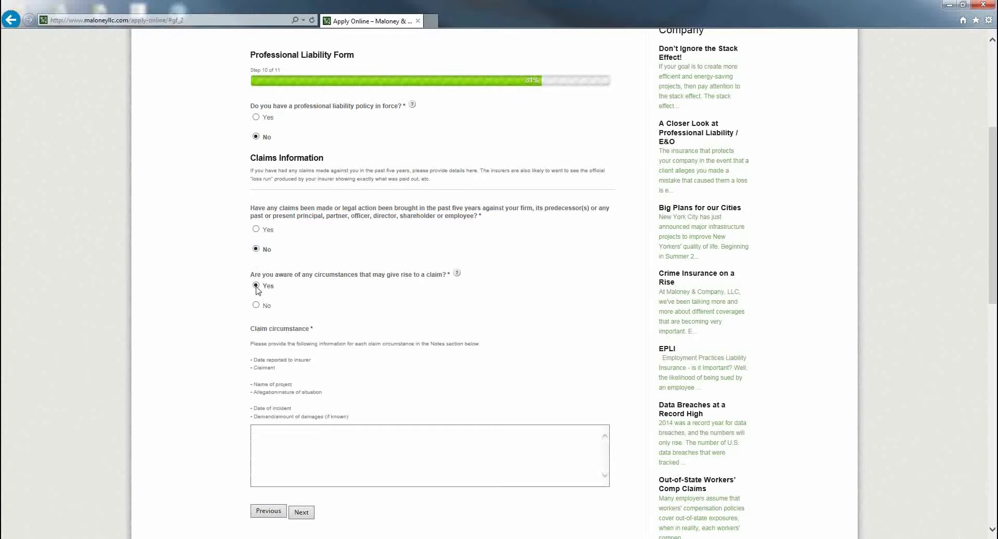
{"action": "left_click", "coordinate": [281, 440]}
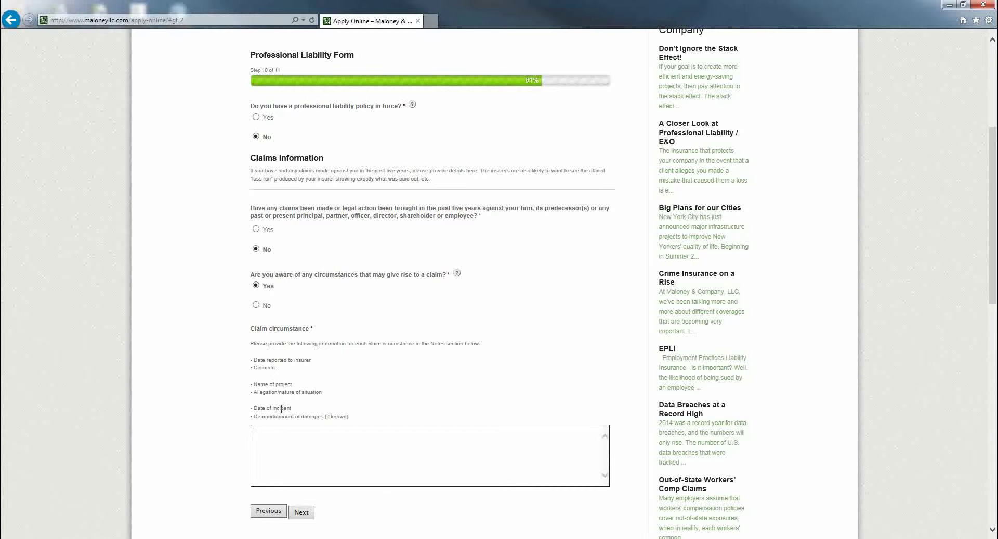
{"action": "left_click", "coordinate": [256, 305]}
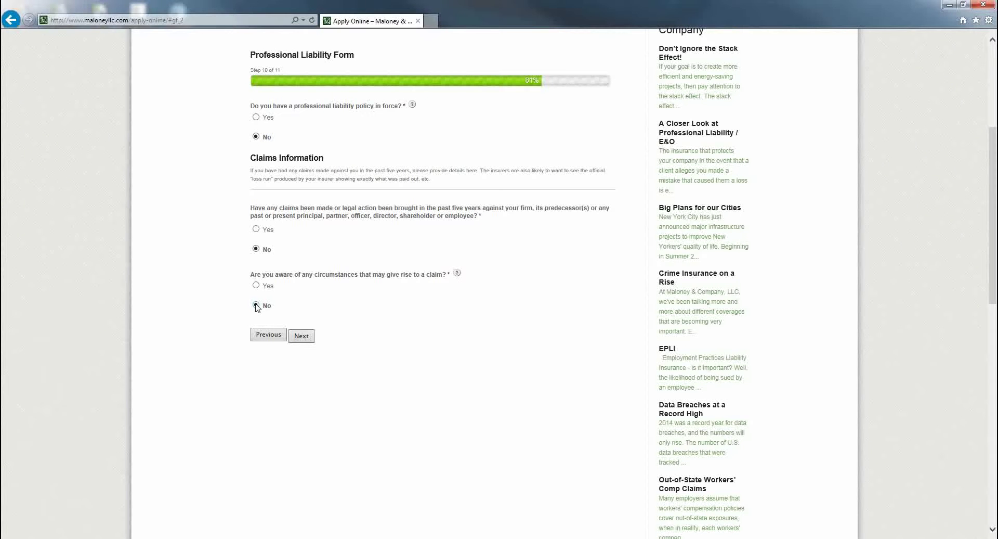
{"action": "left_click", "coordinate": [301, 337]}
Step: Accept the authorized representative's warranty statement and enter the principal's first and last name
{"action": "scroll", "coordinate": [339, 330], "scroll_direction": "down", "scroll_amount": 3}
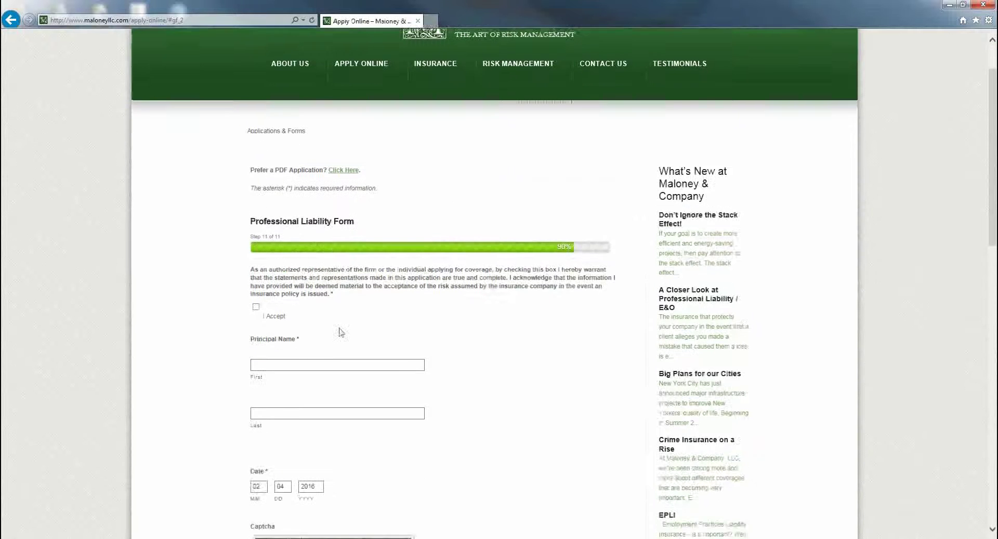
{"action": "left_click", "coordinate": [256, 243]}
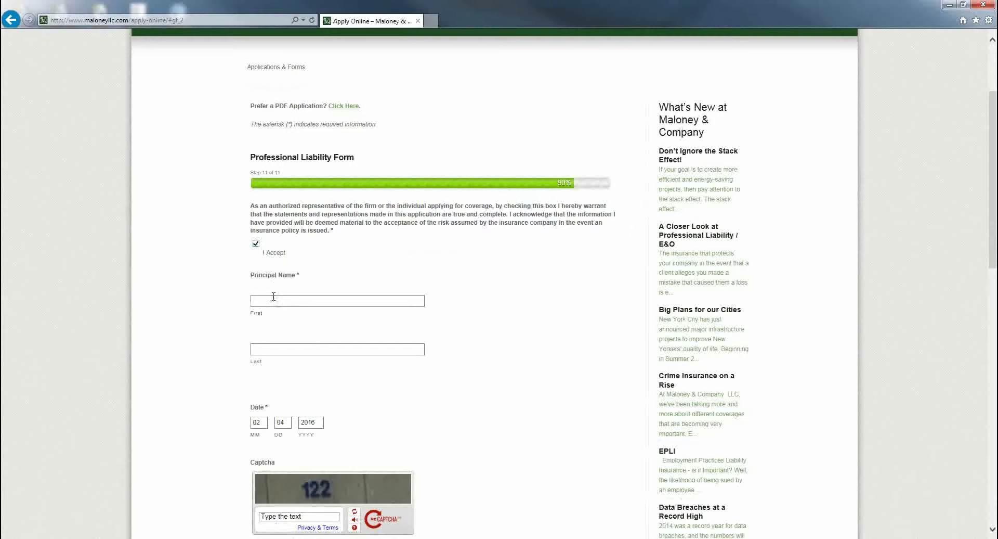
{"action": "left_click", "coordinate": [273, 300]}
{"action": "type", "text": "John"}
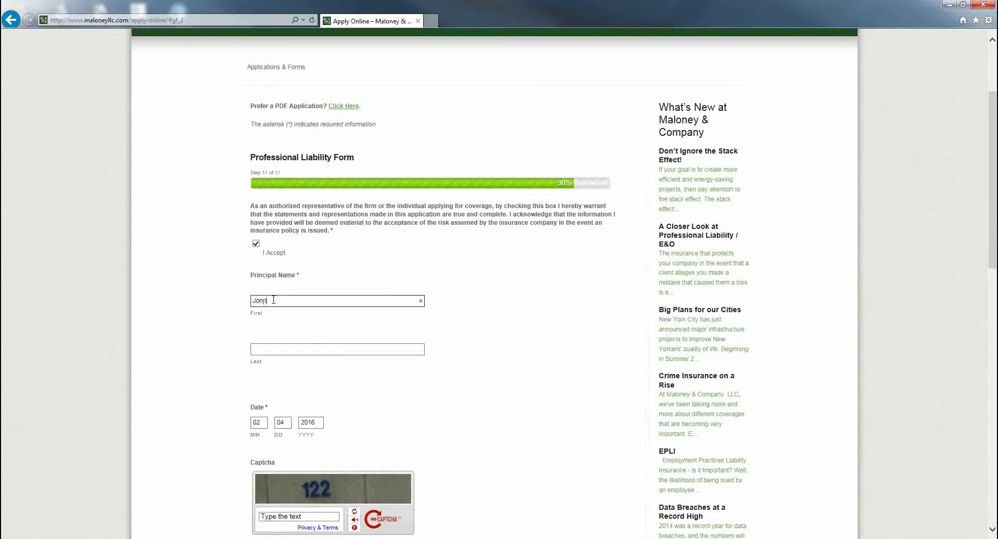
{"action": "key", "text": "Tab"}
{"action": "type", "text": "Smith"}
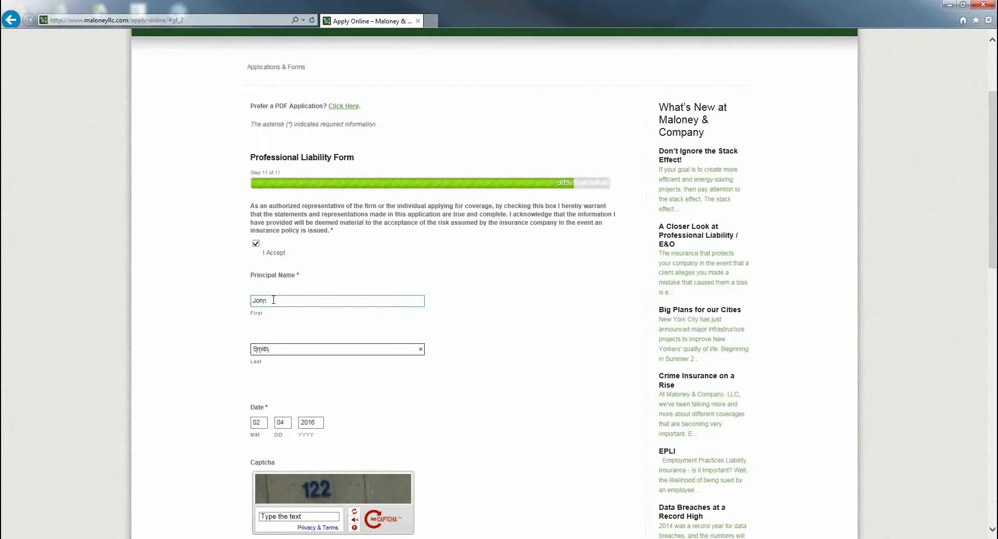
Step: Enter the captcha verification text and submit the professional liability application
{"action": "scroll", "coordinate": [309, 346], "scroll_direction": "down", "scroll_amount": 2}
{"action": "left_click", "coordinate": [291, 413]}
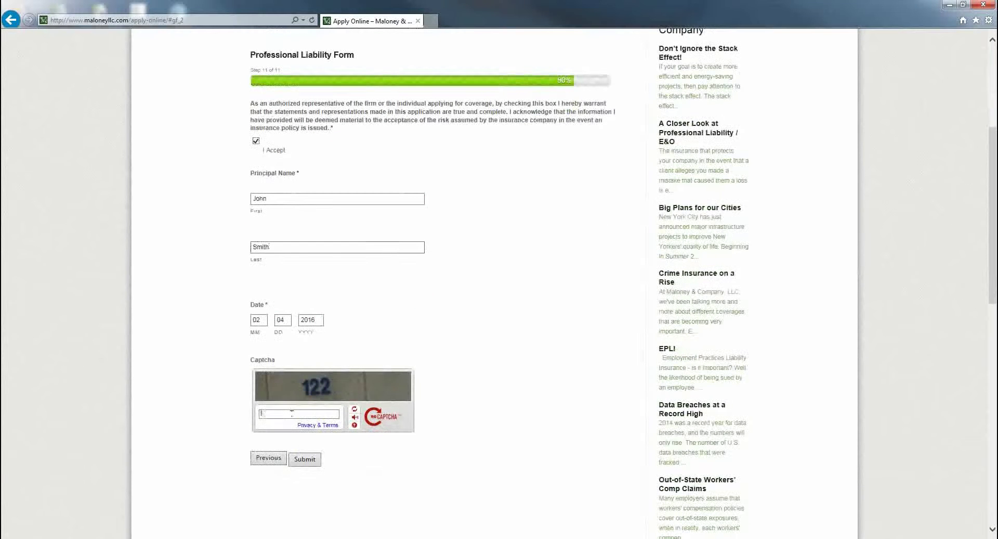
{"action": "type", "text": "122"}
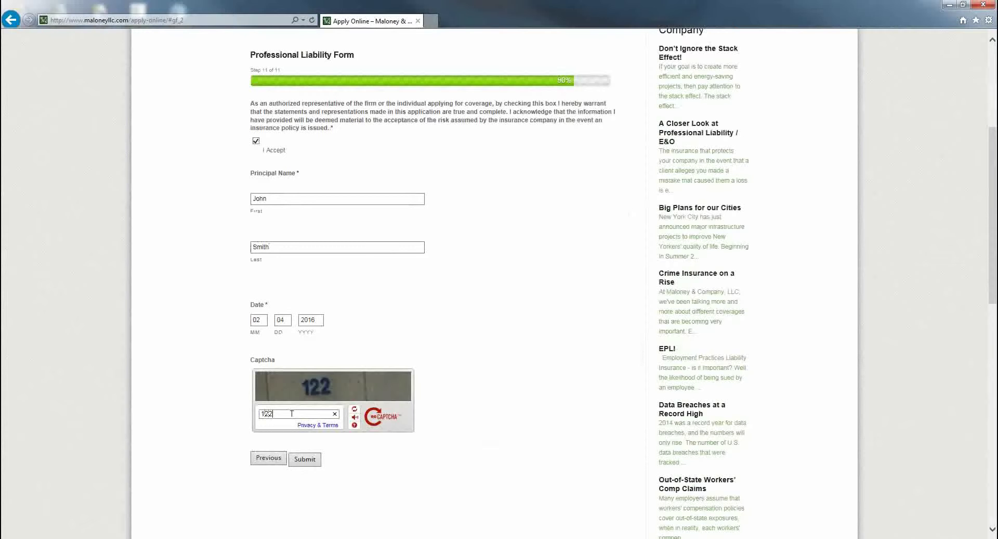
{"action": "left_click", "coordinate": [306, 461]}
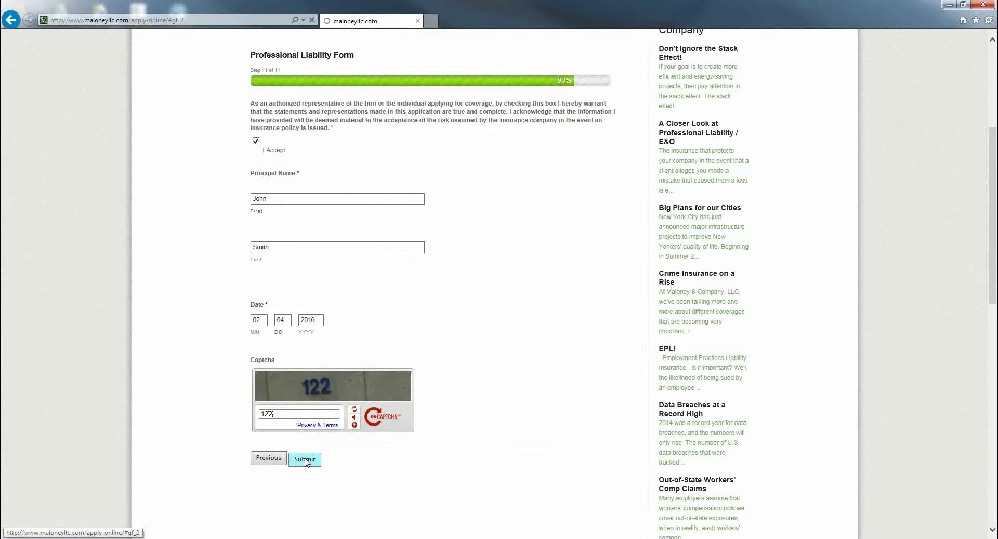